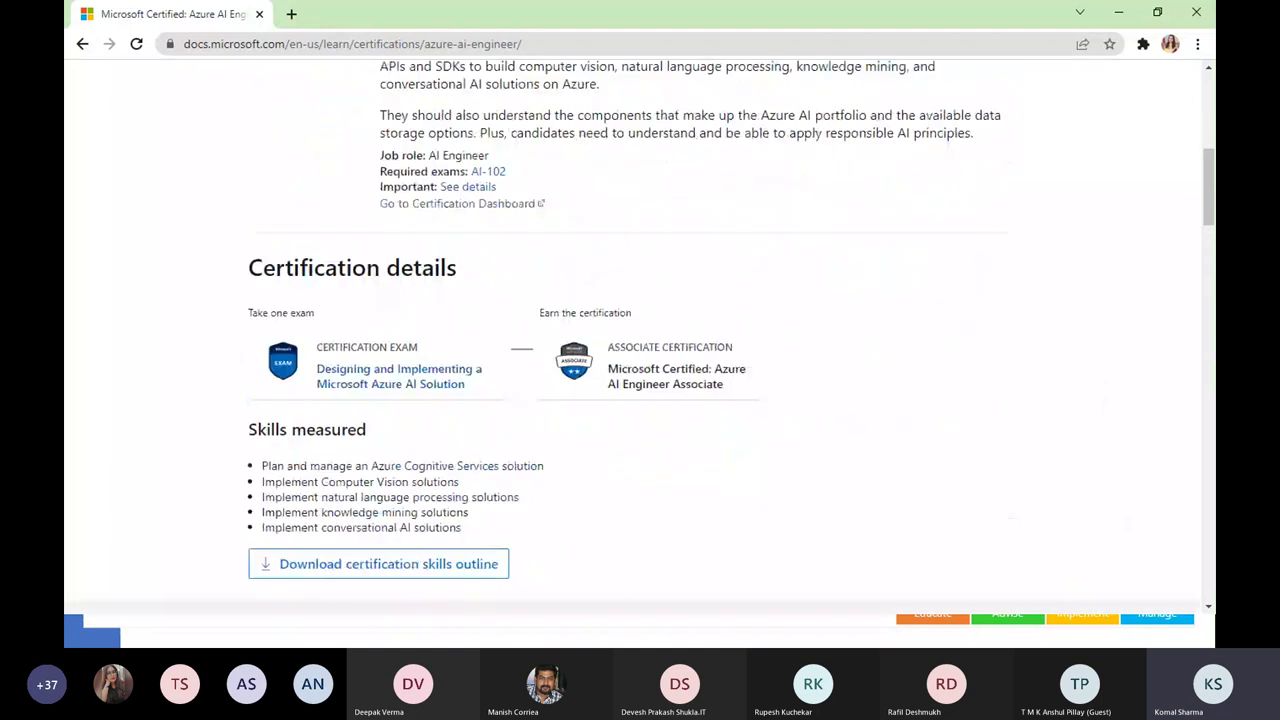
Step: Start scheduling Exam AI-102 from the certification exams section of the Azure AI Engineer certification page
scroll(632, 340, "down", 10)
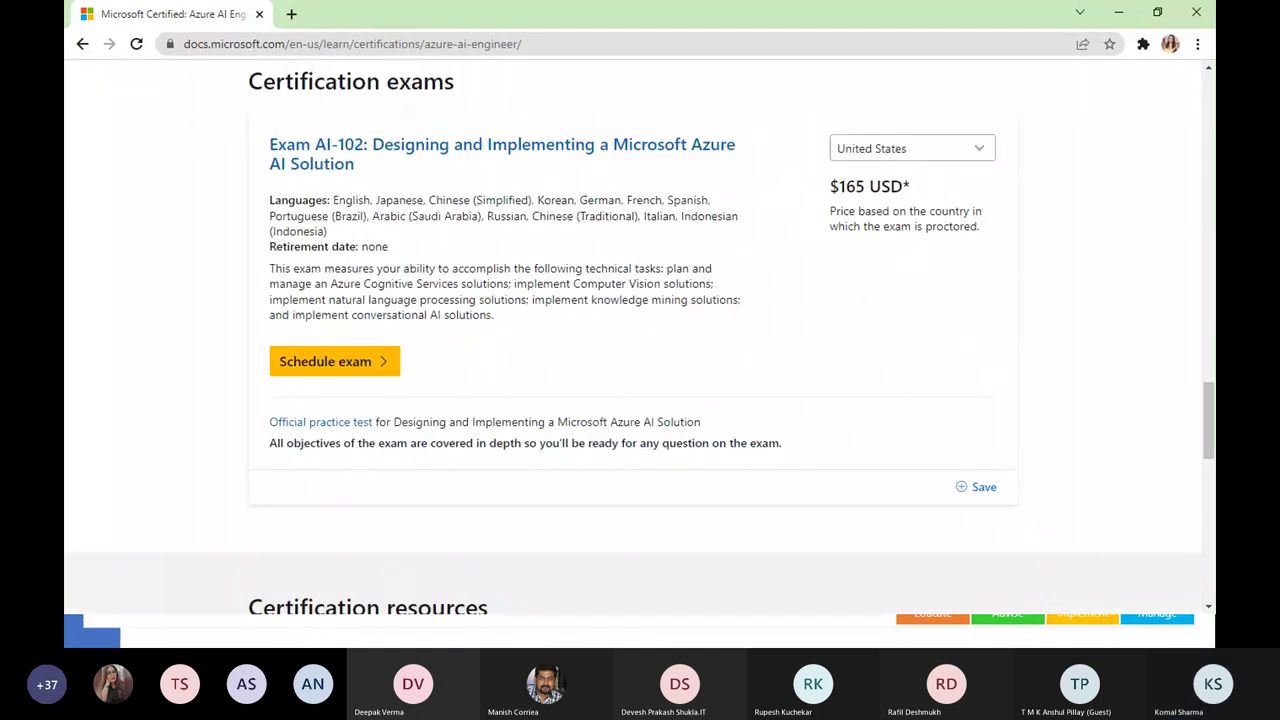
scroll(632, 340, "up", 3)
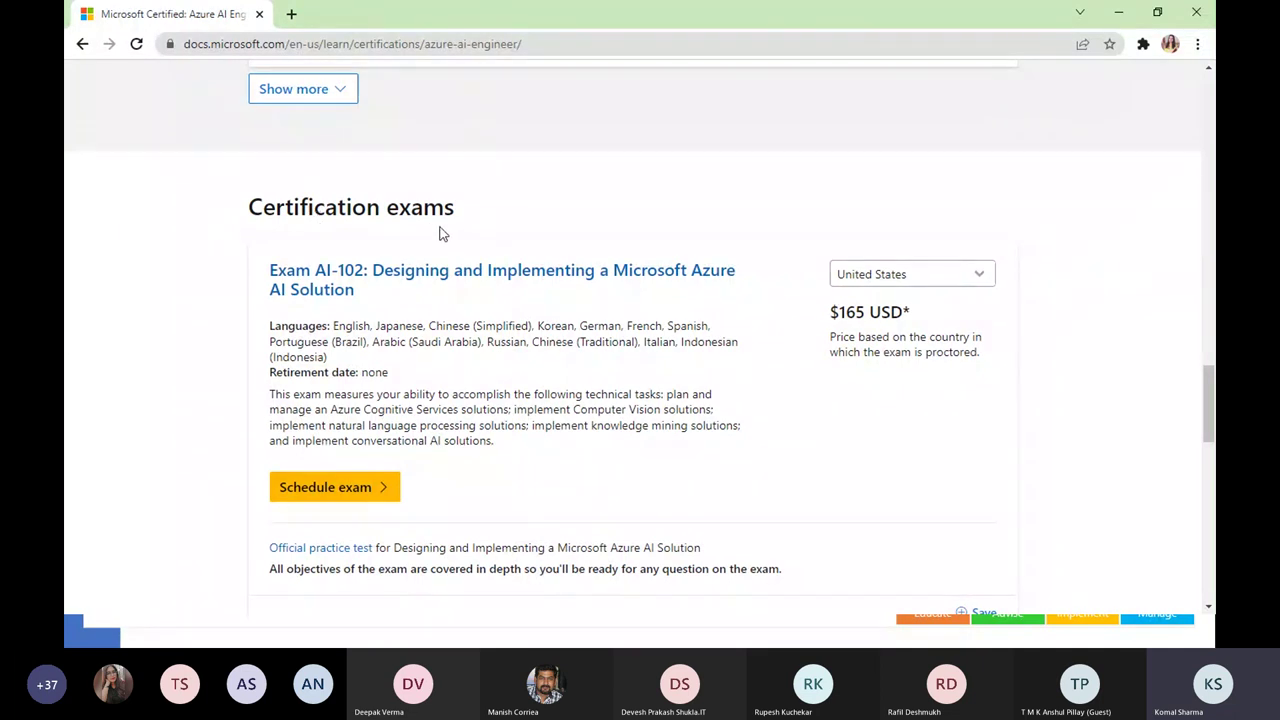
left_click(335, 497)
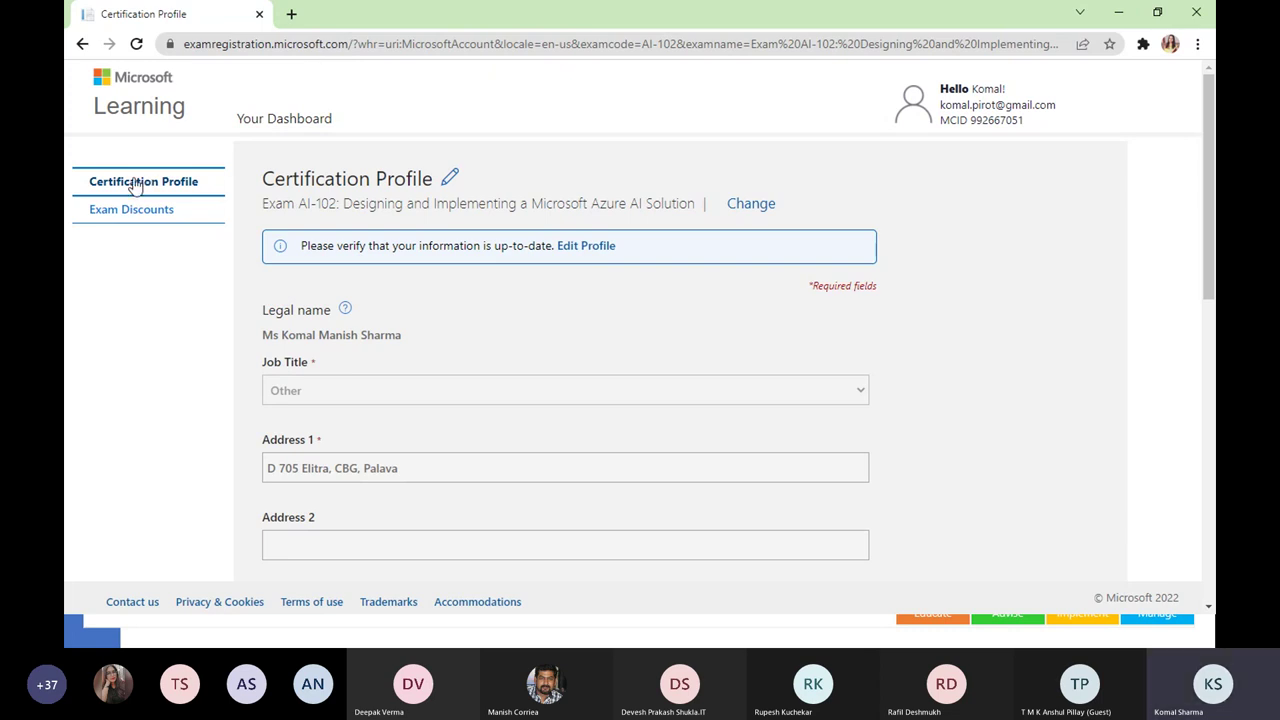
mouse_move(1208, 227)
left_mouse_down()
mouse_move(1209, 387)
mouse_move(1209, 234)
left_mouse_up()
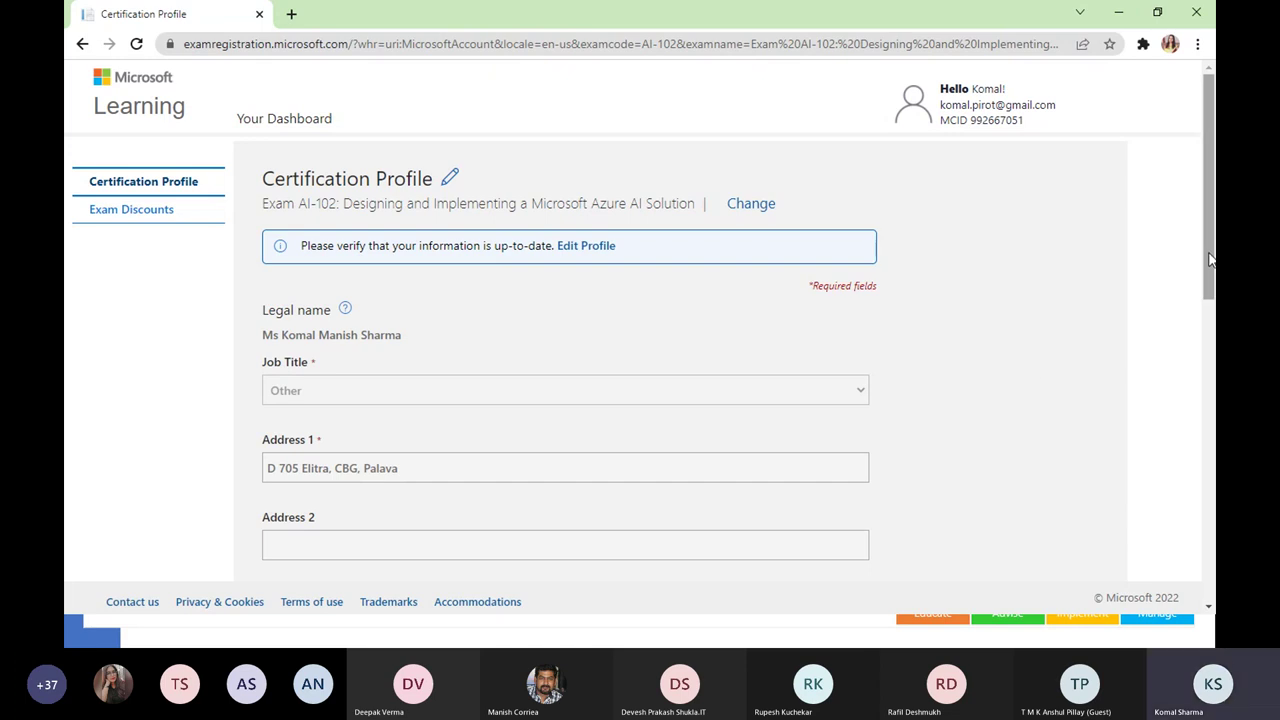
key("super")
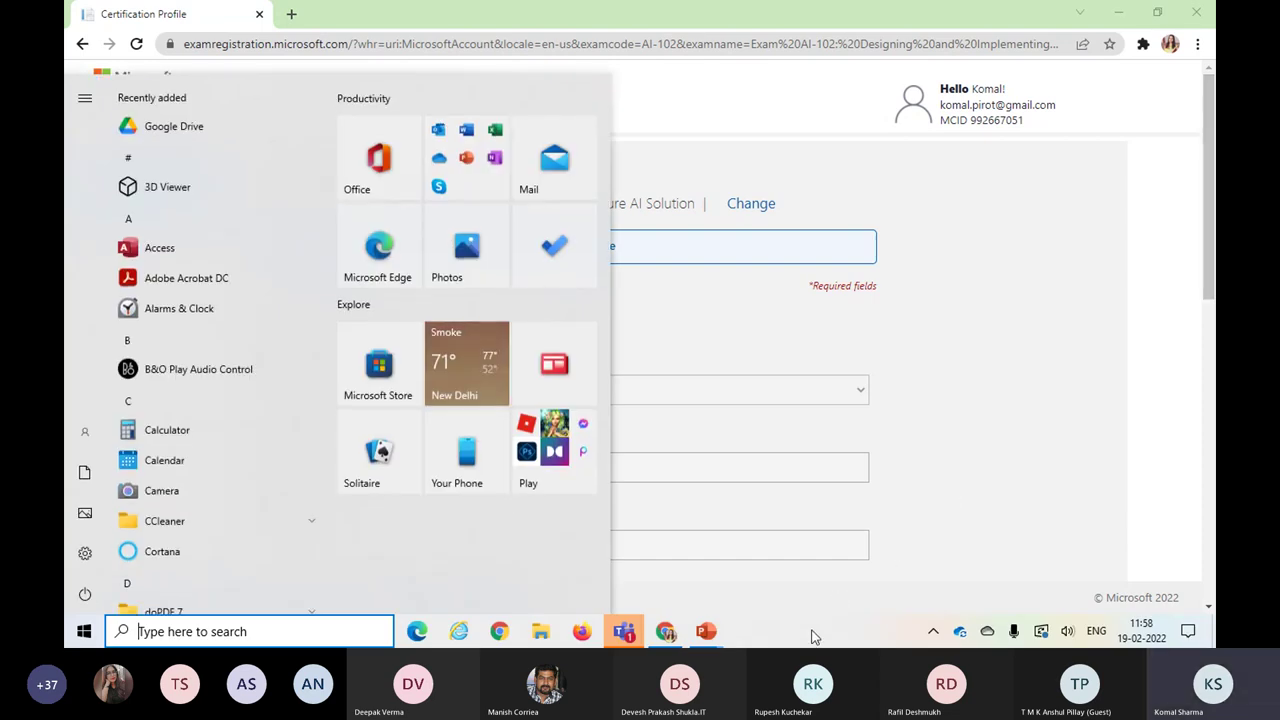
left_click(1158, 450)
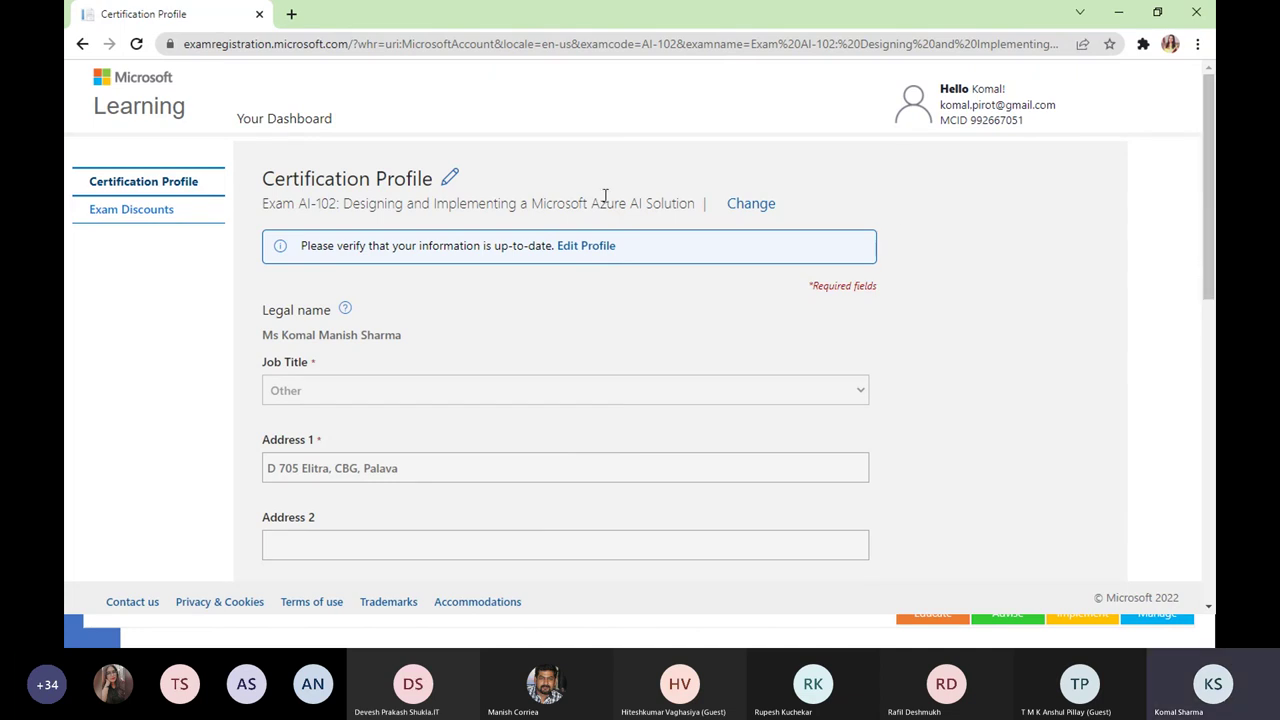
Step: Review the certification profile's personal details, contact information and consent options, and continue to the exam discounts
left_click_drag(1213, 218, 1213, 279)
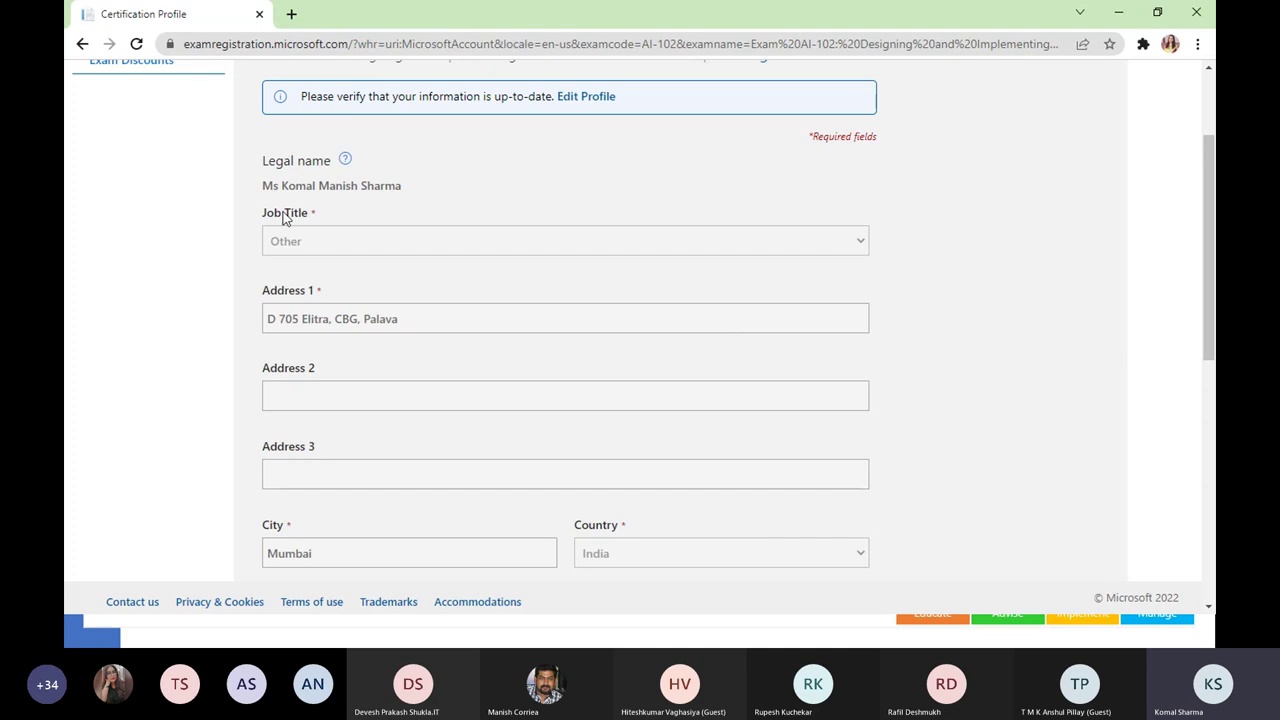
left_click_drag(1211, 318, 1212, 481)
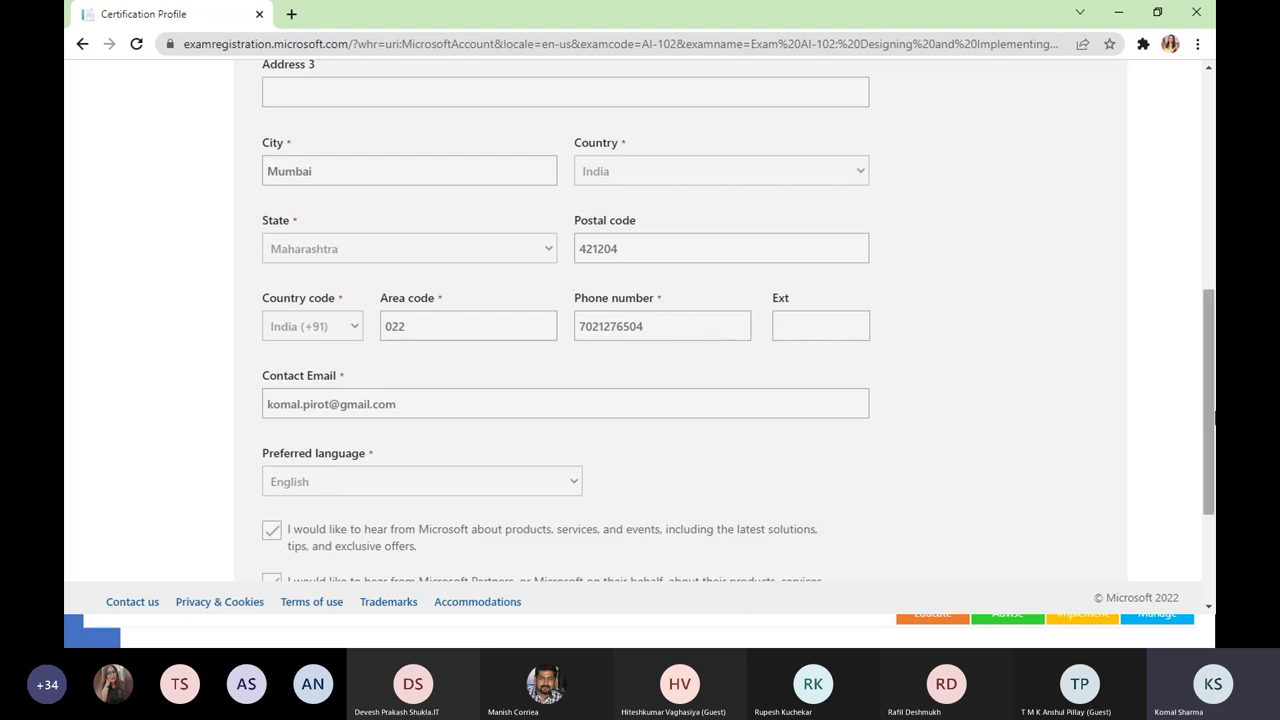
left_click_drag(1211, 420, 1213, 444)
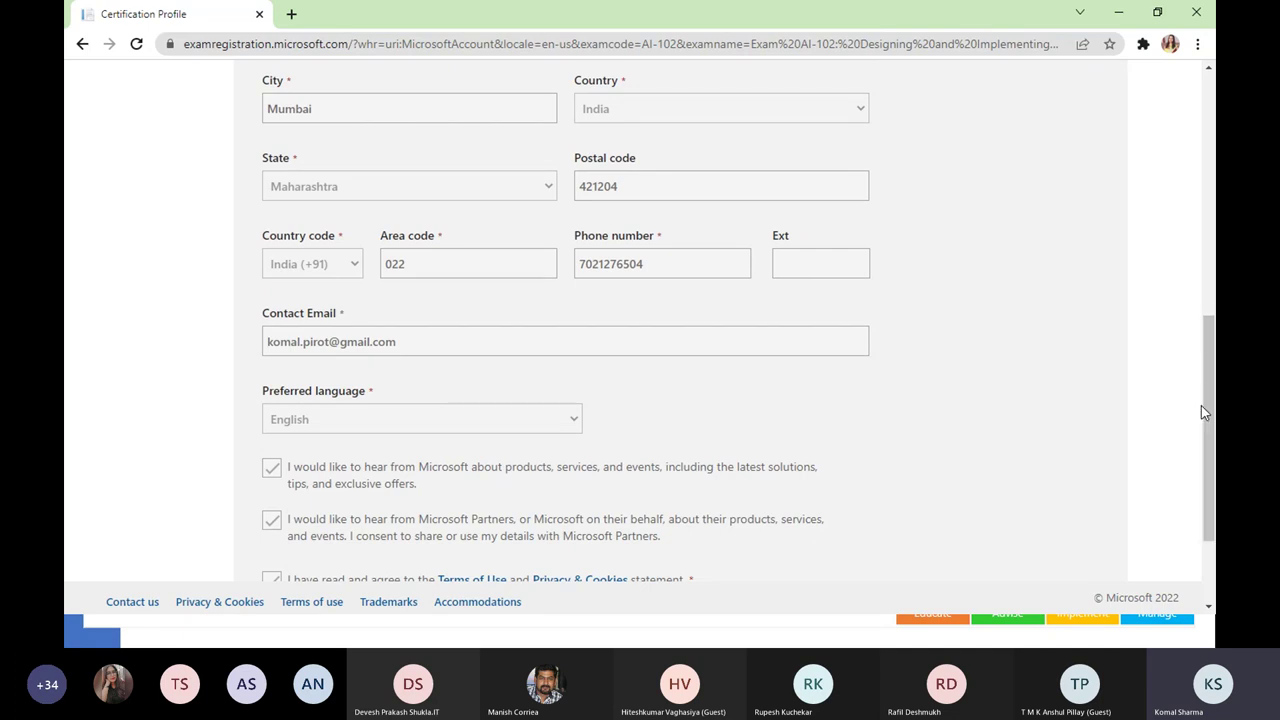
left_click_drag(1205, 408, 1211, 133)
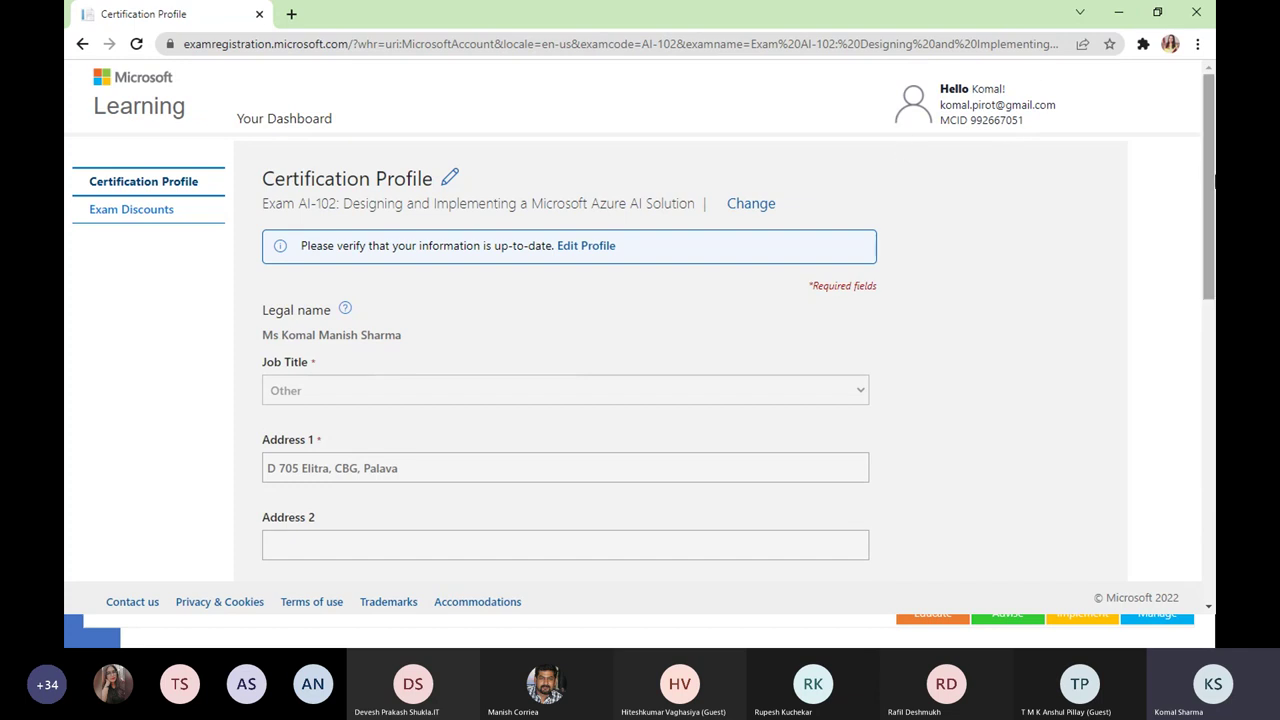
left_click_drag(1207, 227, 1208, 459)
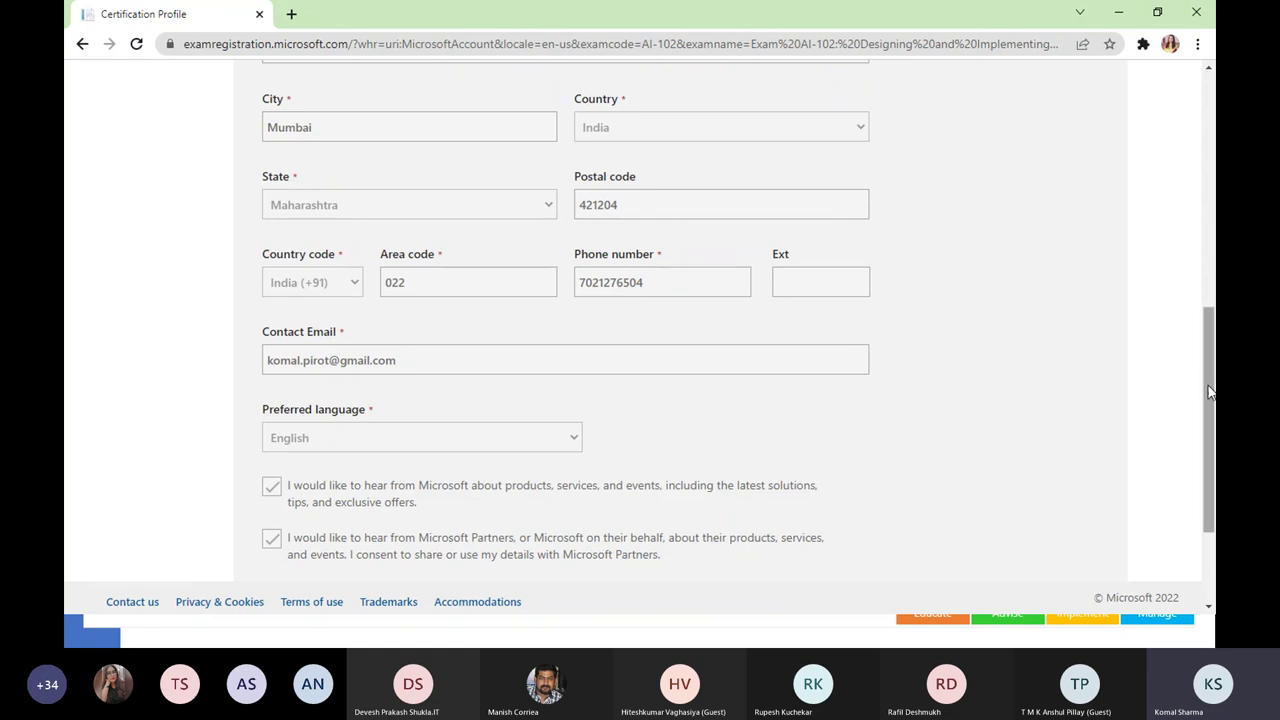
left_click_drag(1209, 392, 1212, 150)
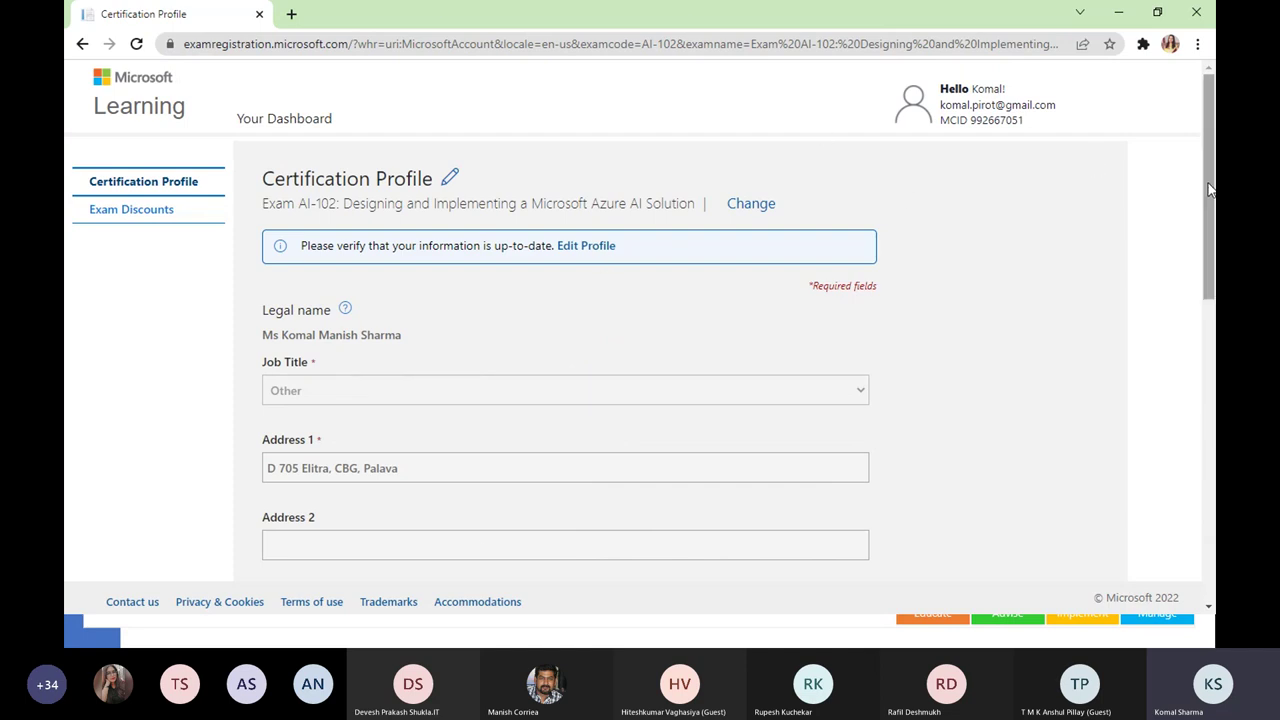
left_click_drag(1211, 190, 1213, 425)
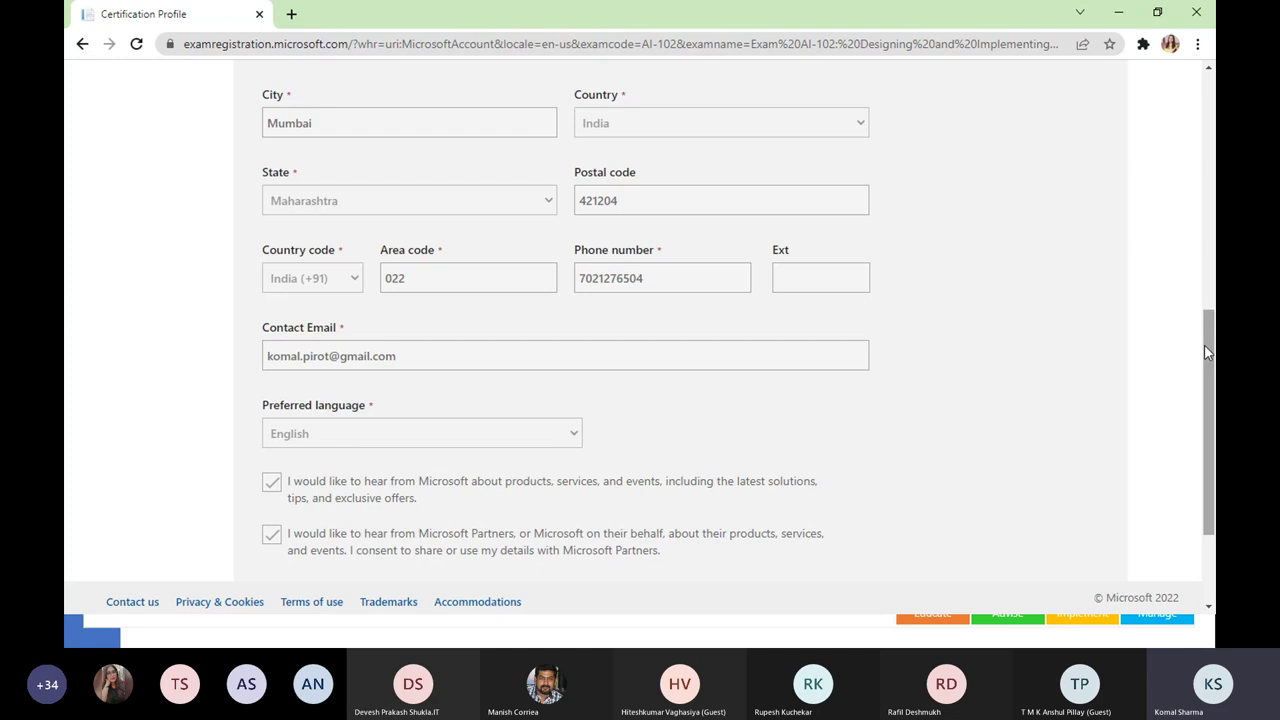
left_click_drag(1207, 350, 1207, 445)
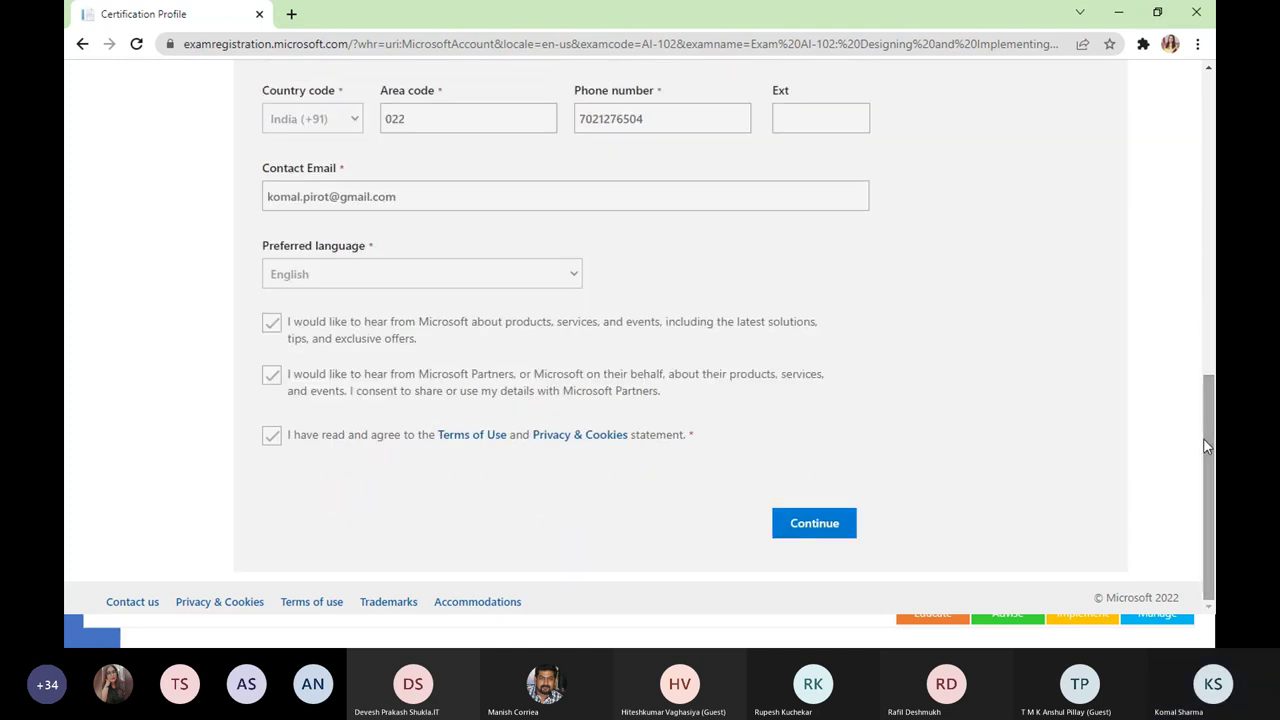
left_click(818, 535)
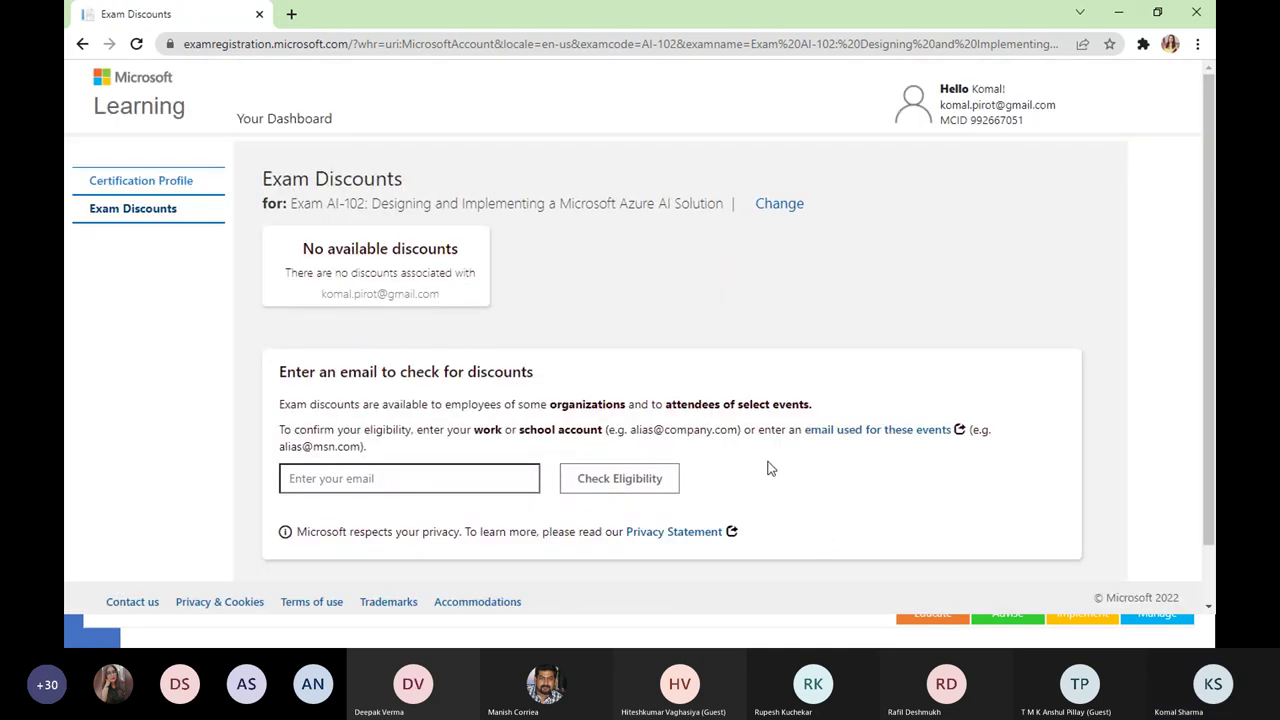
Step: Proceed to scheduling without checking an email for discounts, and choose to take the exam online at home or office
left_click_drag(1210, 297, 1210, 330)
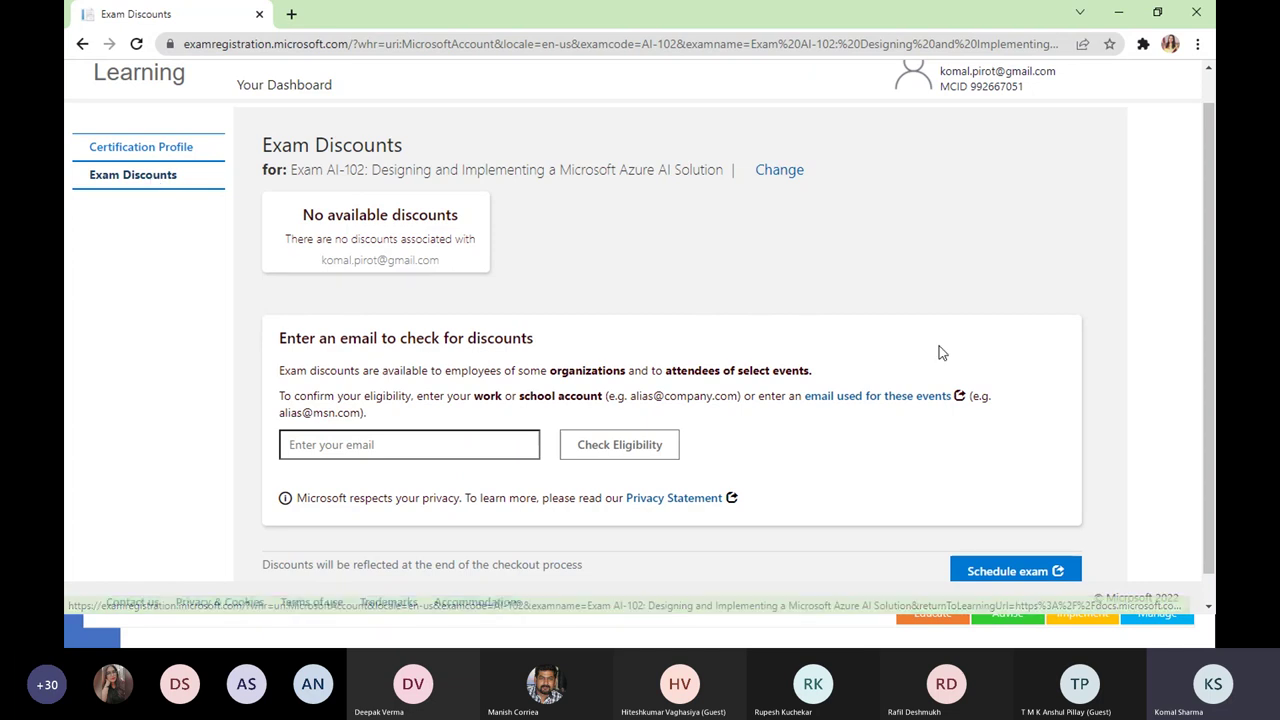
left_click_drag(1208, 253, 1213, 230)
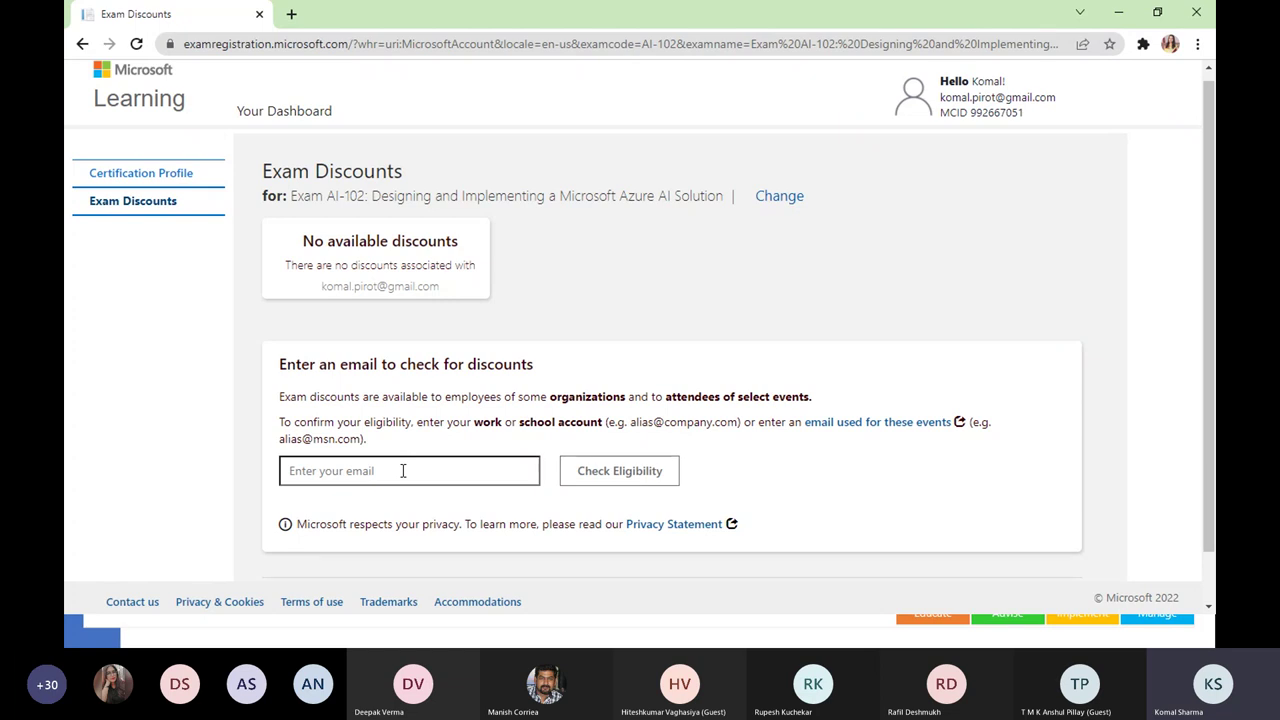
left_click(347, 471)
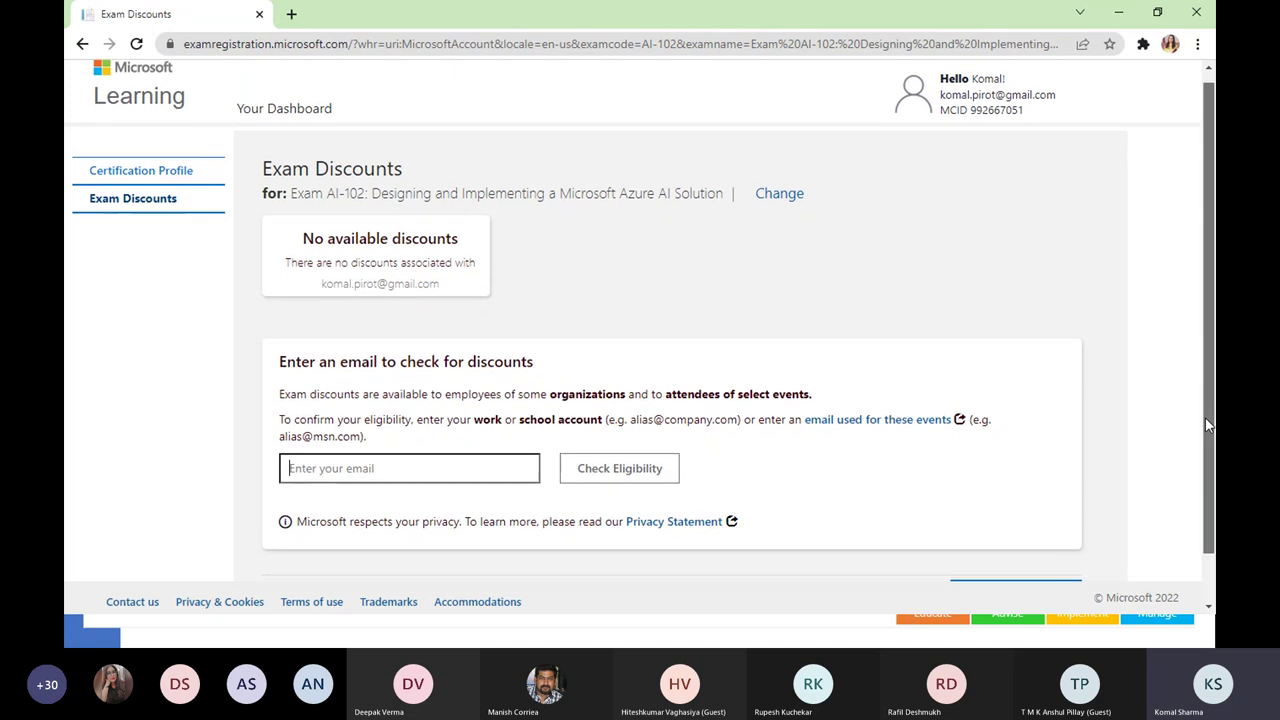
scroll(1210, 400, "down", 1)
left_click(996, 548)
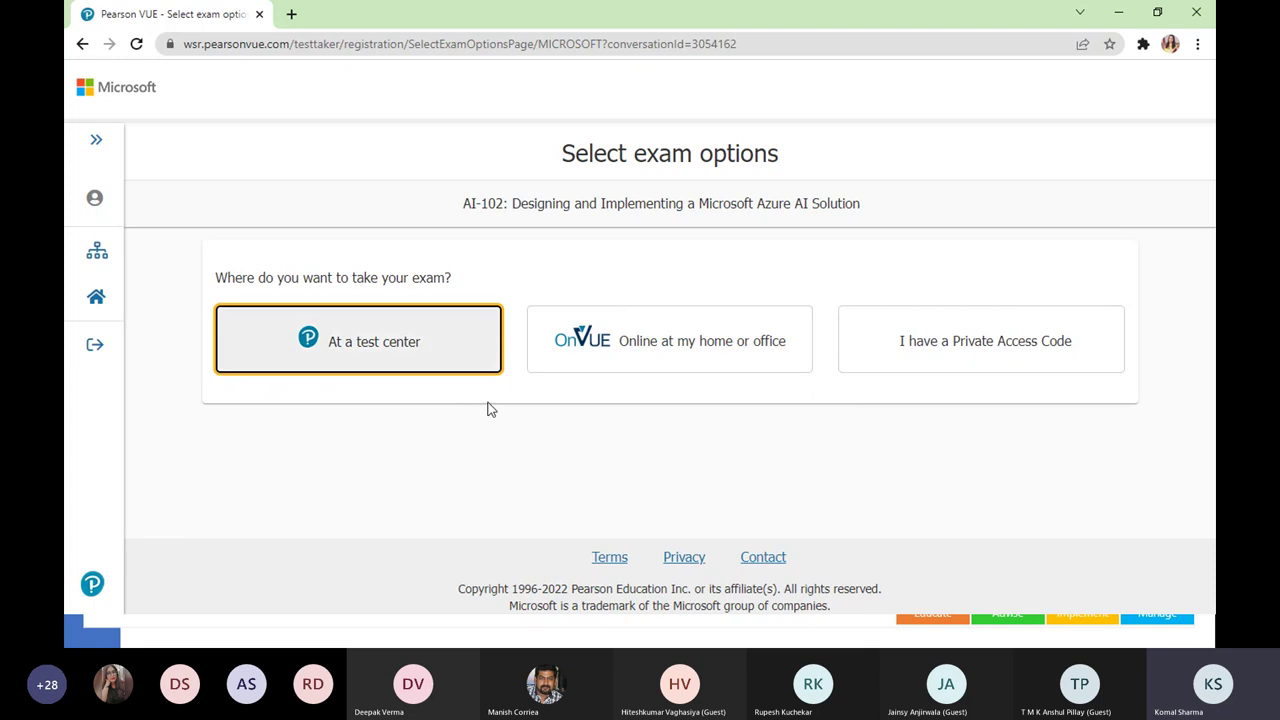
left_click(703, 354)
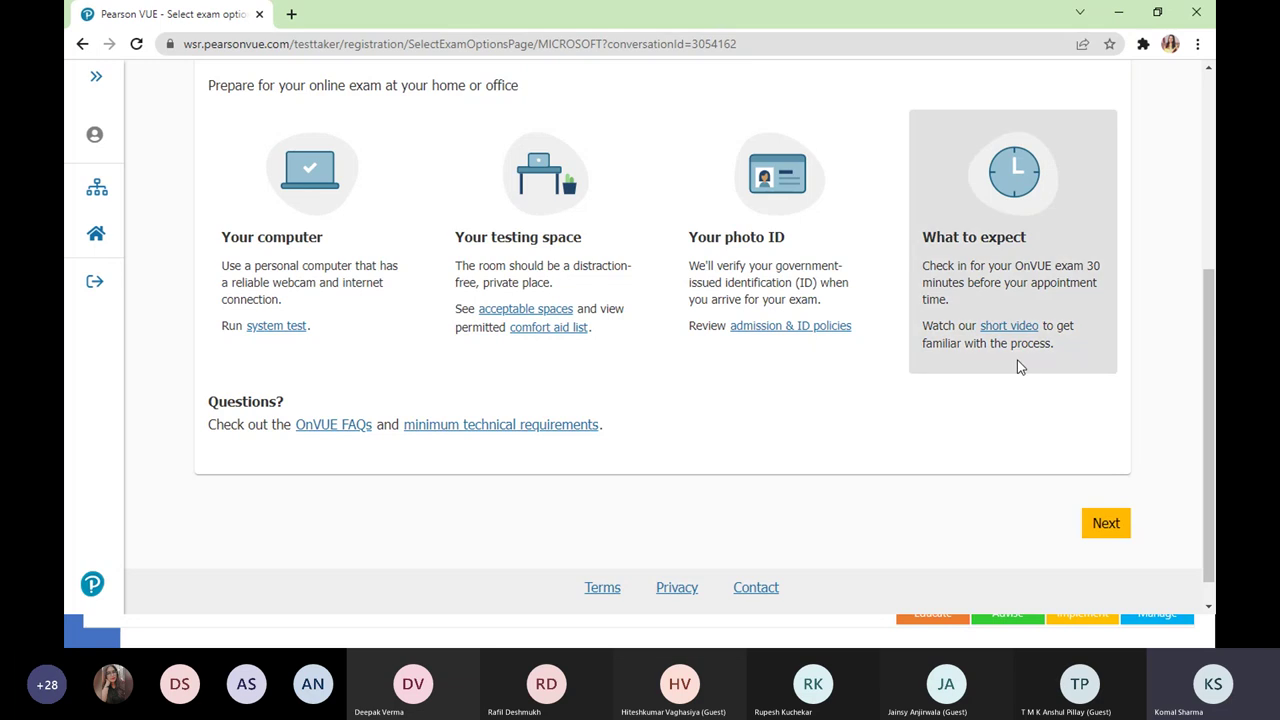
Step: Play the OnVUE online proctoring video from the exam expectations section, and return to the exam options page
left_click(1001, 327)
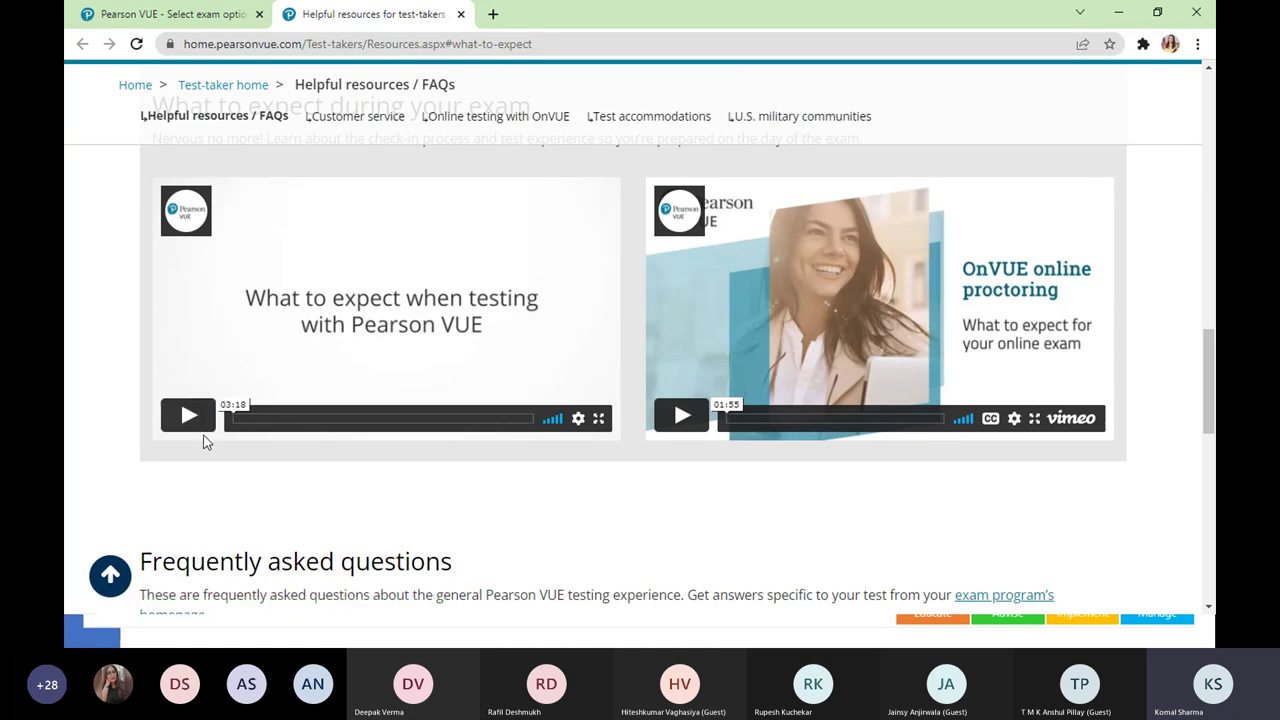
left_click(682, 418)
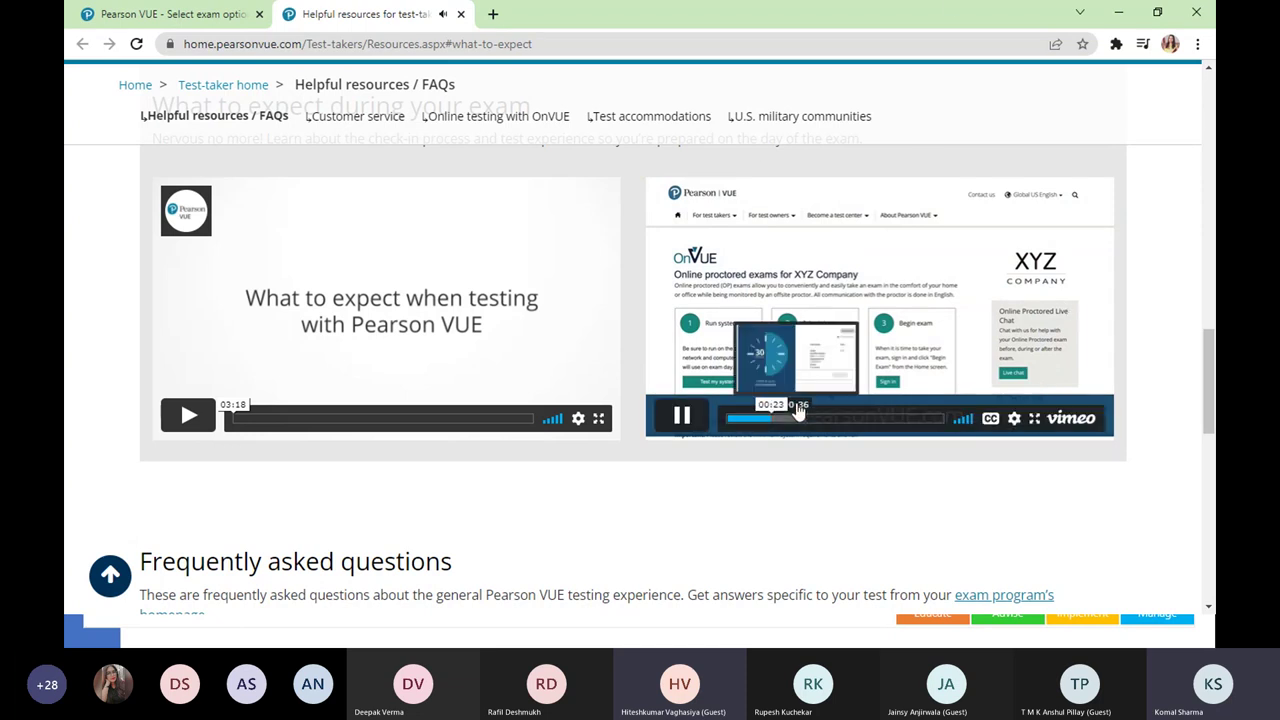
left_click(145, 16)
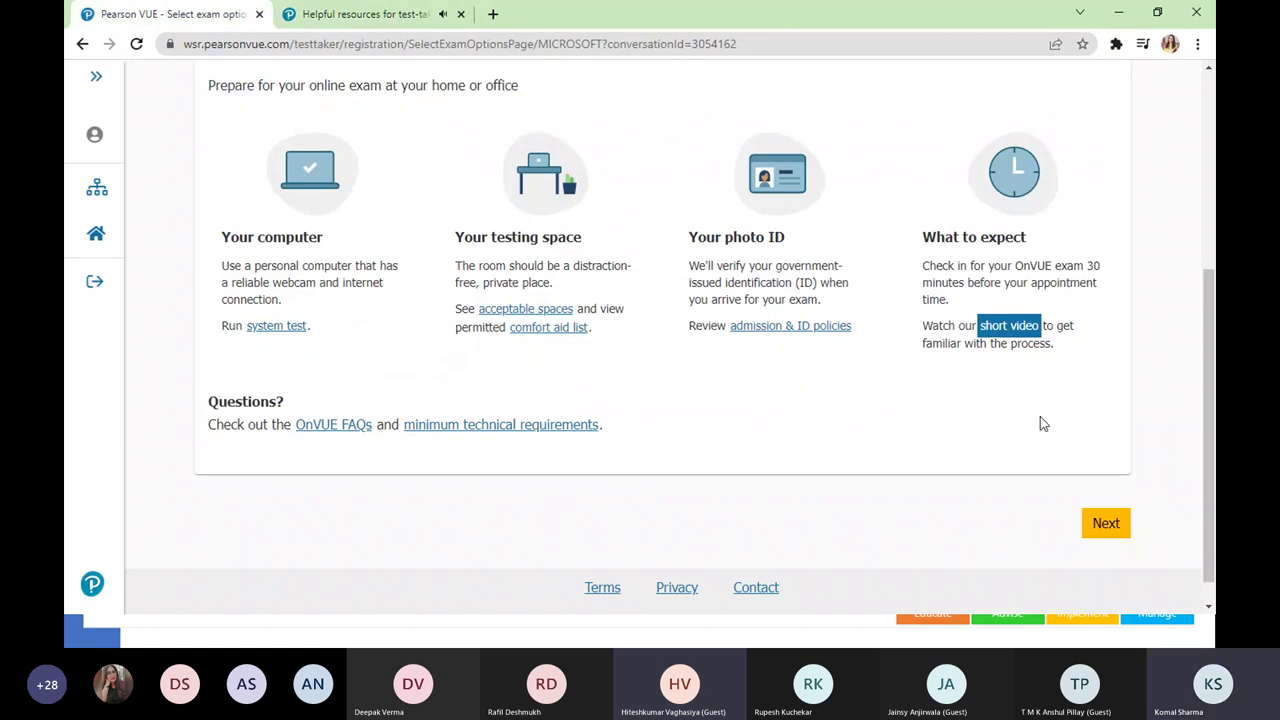
Step: Continue past the online exam preparation information, choose English as the exam language, and proceed to the policies
left_click(1108, 523)
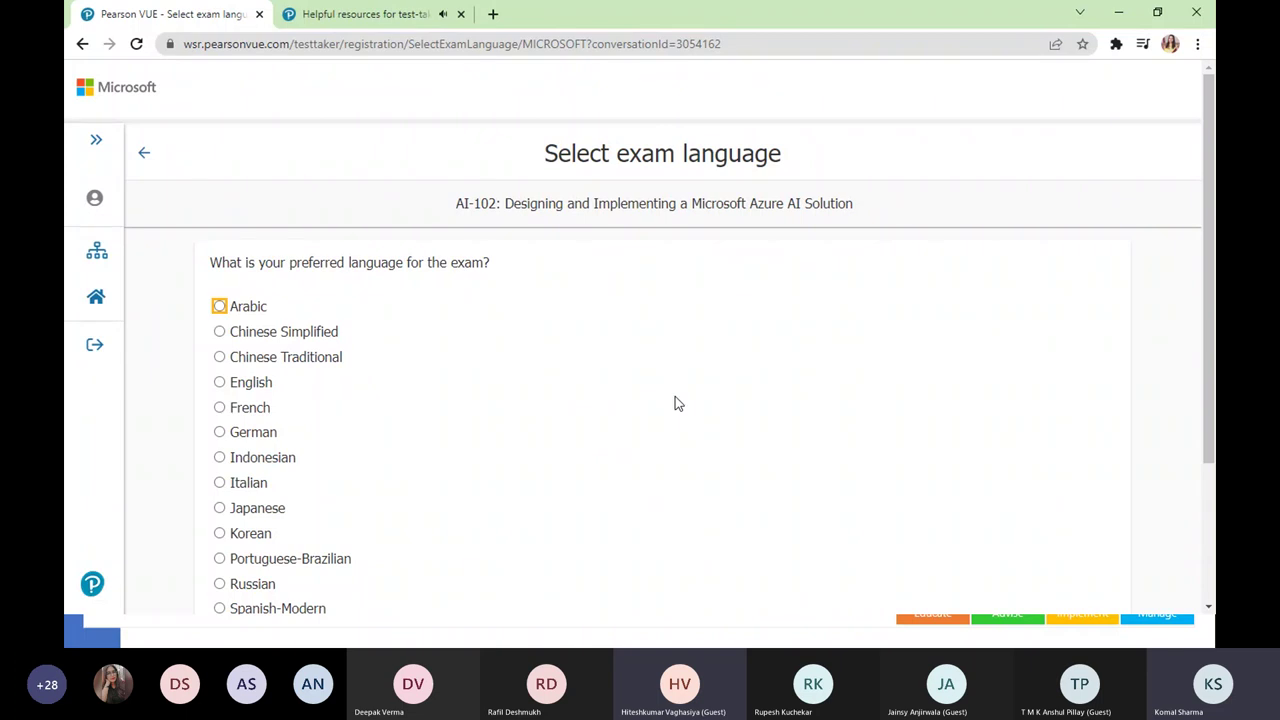
scroll(675, 397, "down", 2)
scroll(675, 397, "up", 1)
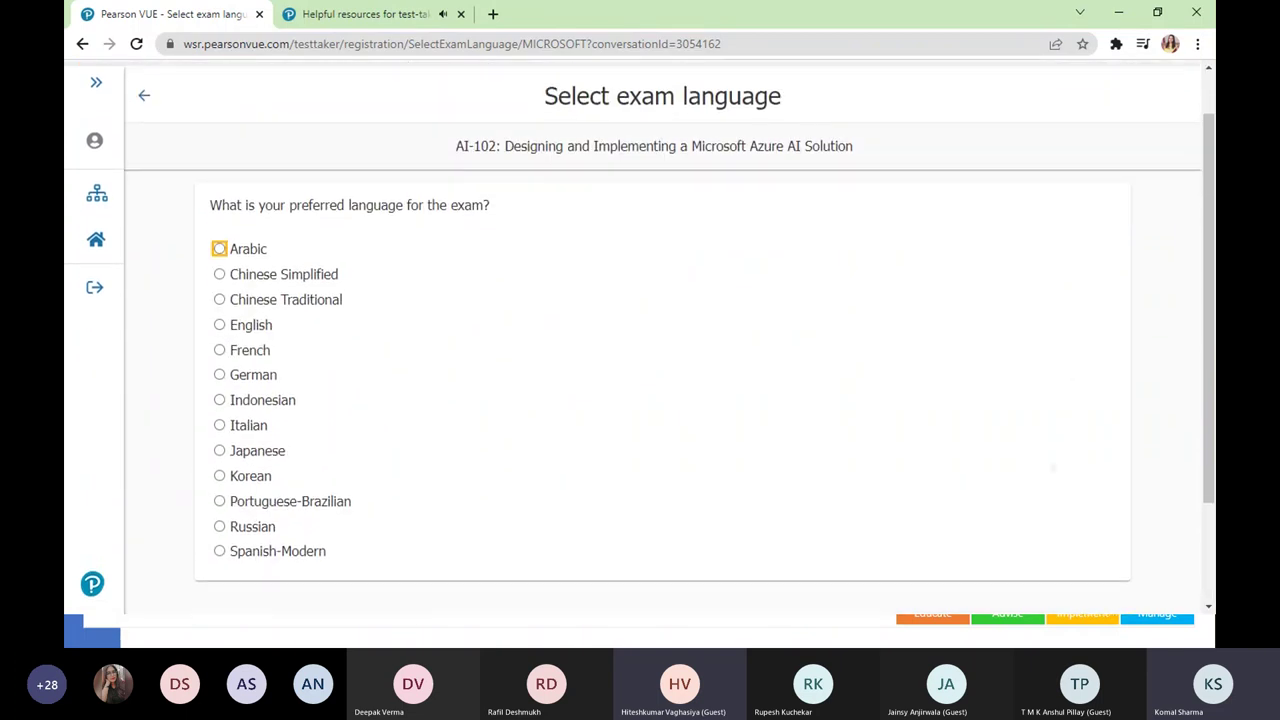
scroll(675, 397, "down", 1)
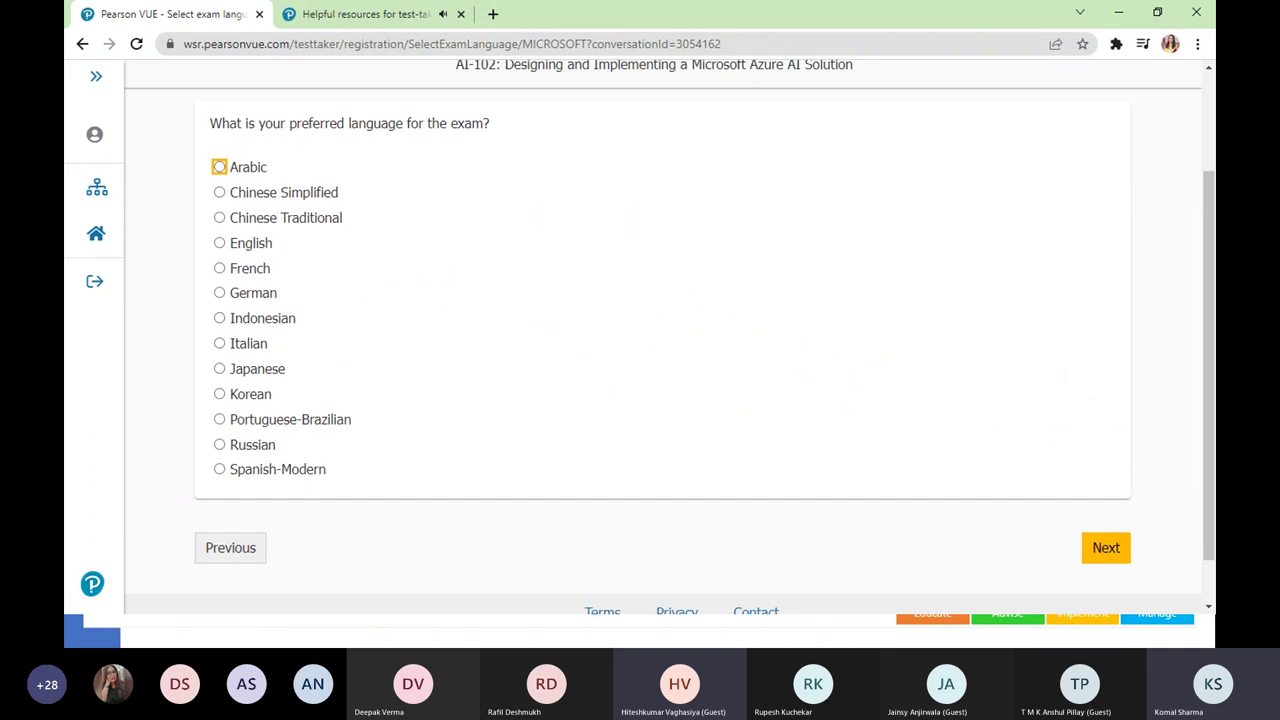
left_click(240, 250)
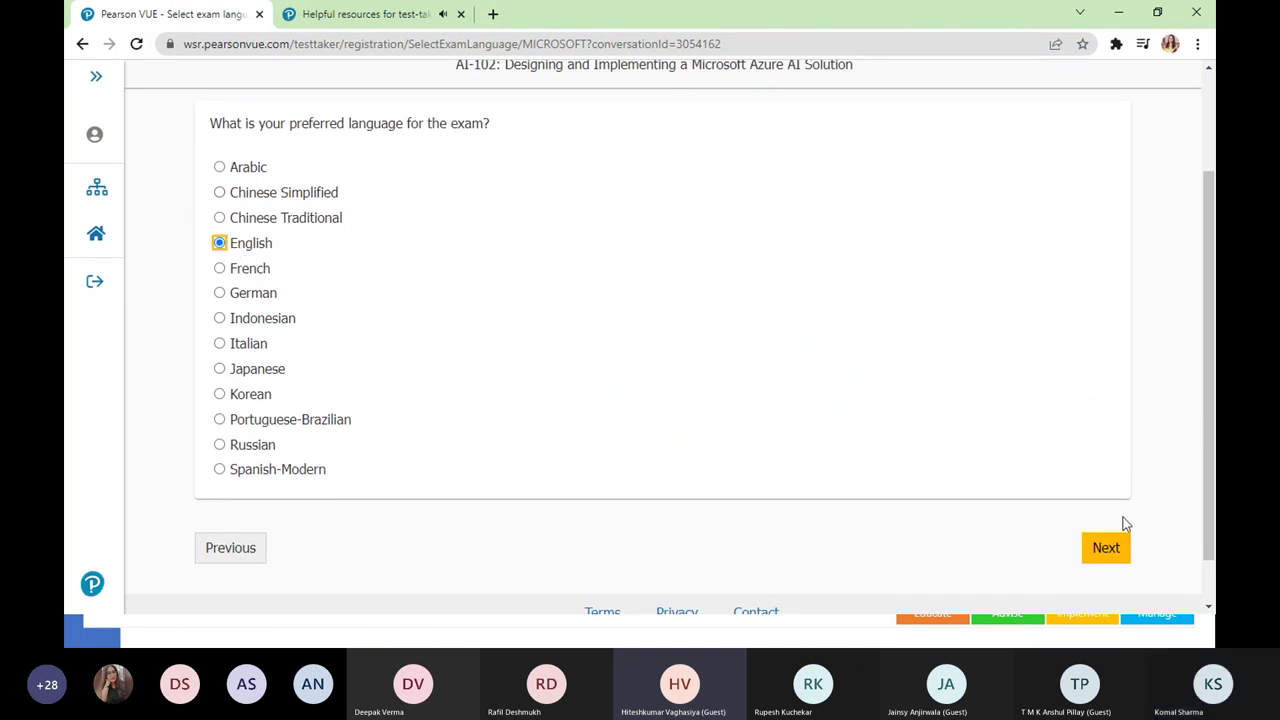
left_click(1117, 547)
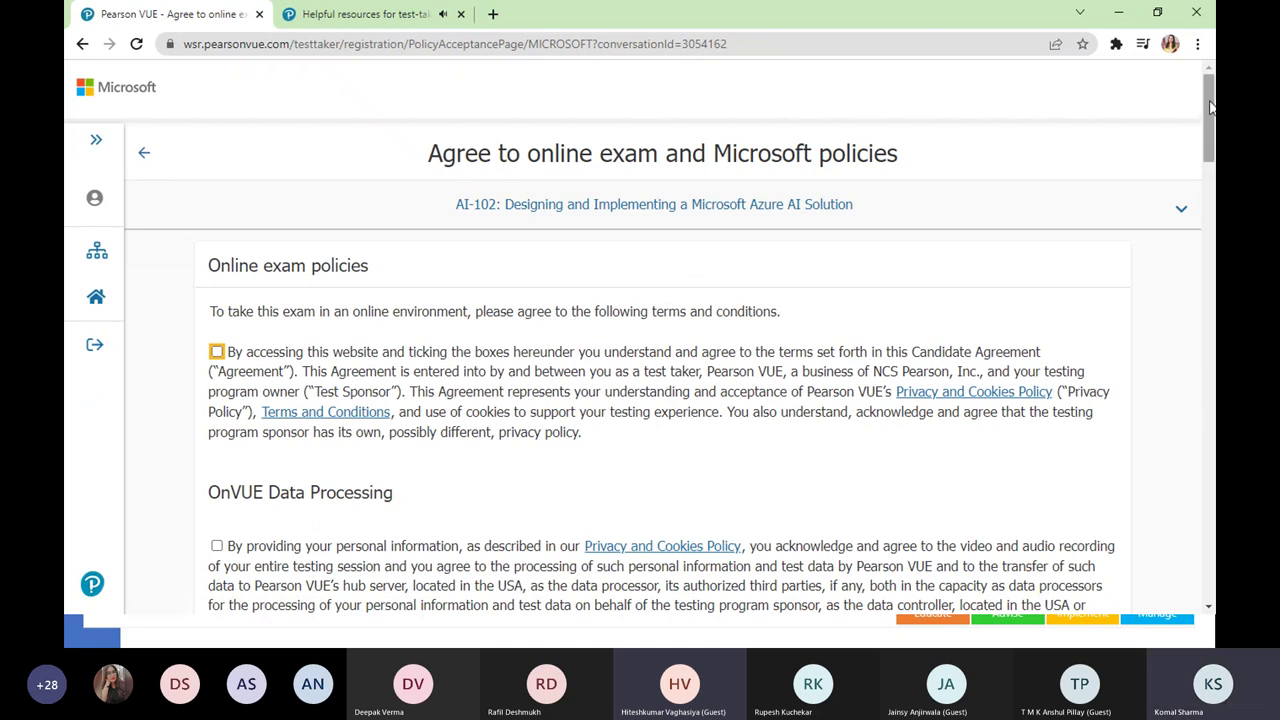
Step: Accept all online exam policies: candidate agreement, data processing, online proctoring monitoring, third party prohibition, limited license and facial comparison
left_click(217, 352)
left_click(216, 546)
left_click_drag(1210, 140, 1214, 212)
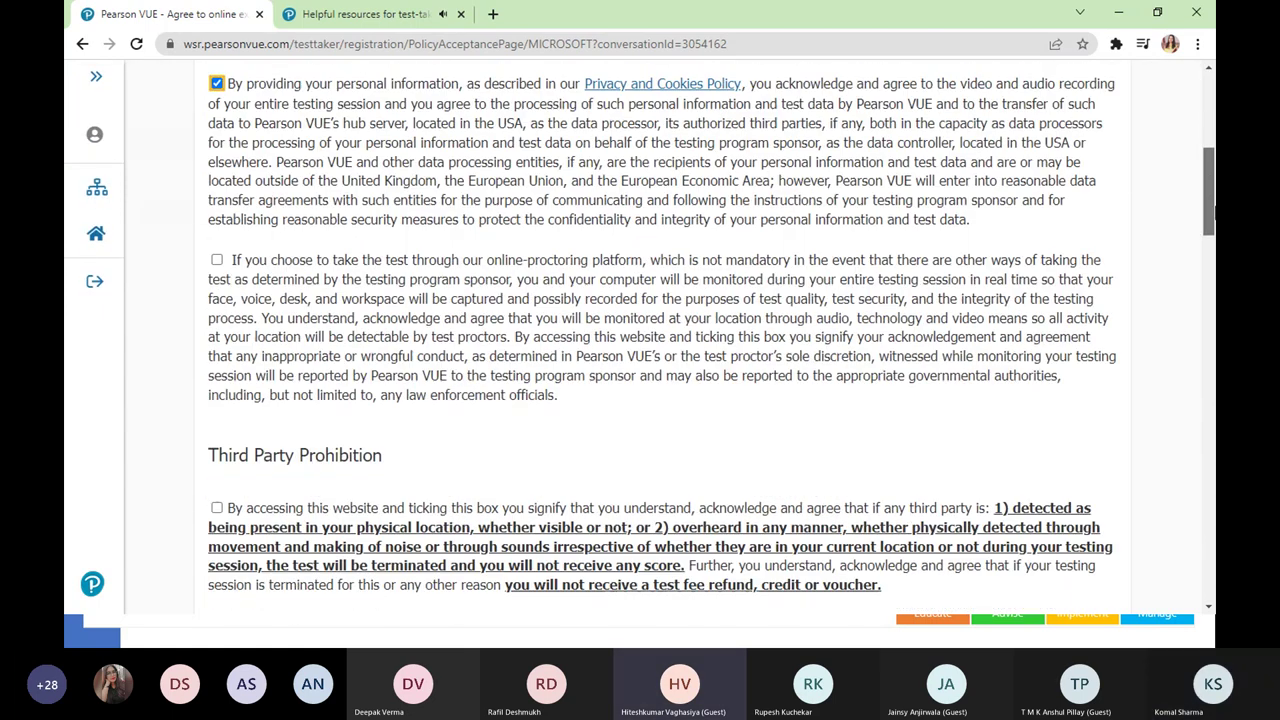
left_click(218, 261)
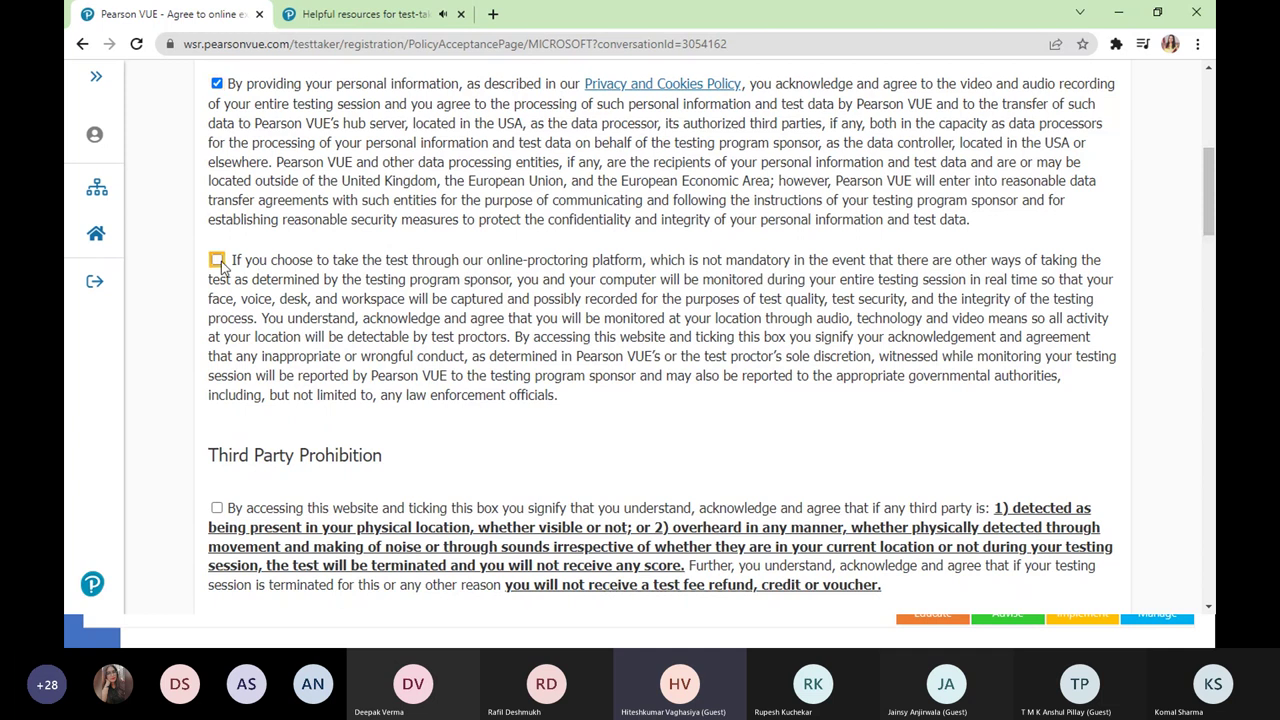
left_click(220, 510)
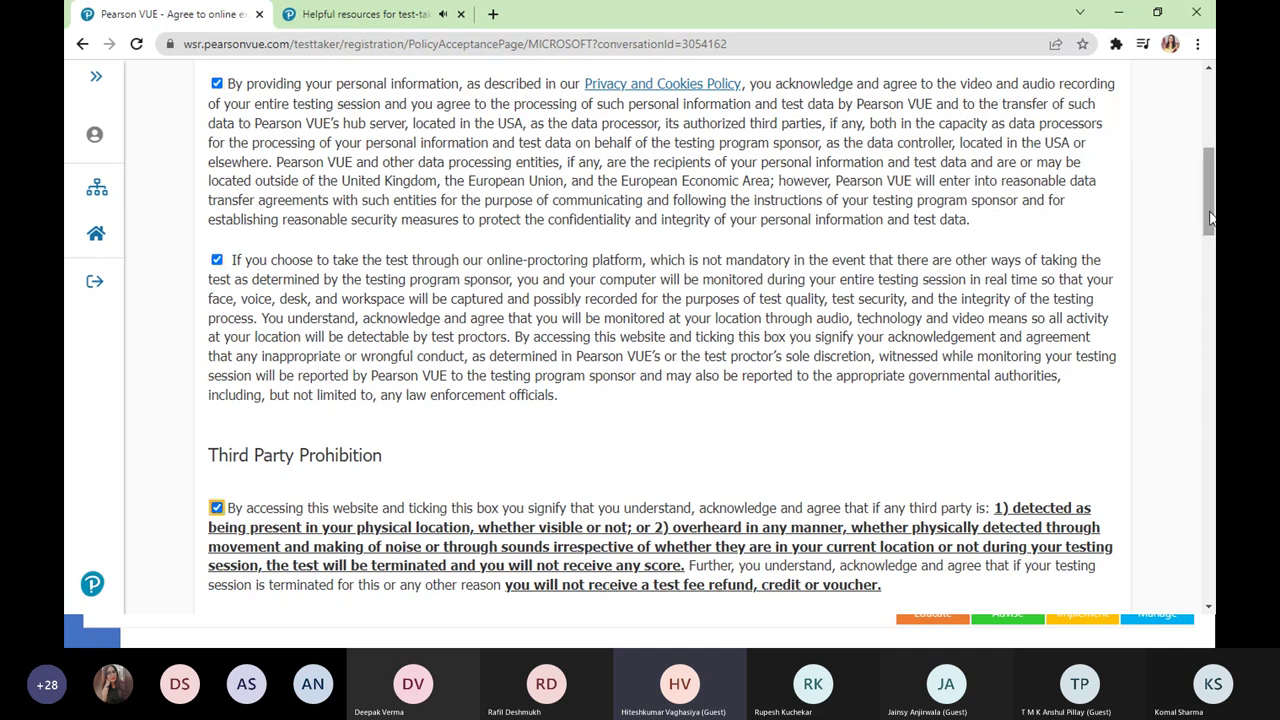
left_click_drag(1210, 219, 1210, 225)
scroll(1210, 225, "down", 4)
left_click(217, 229)
left_click(219, 424)
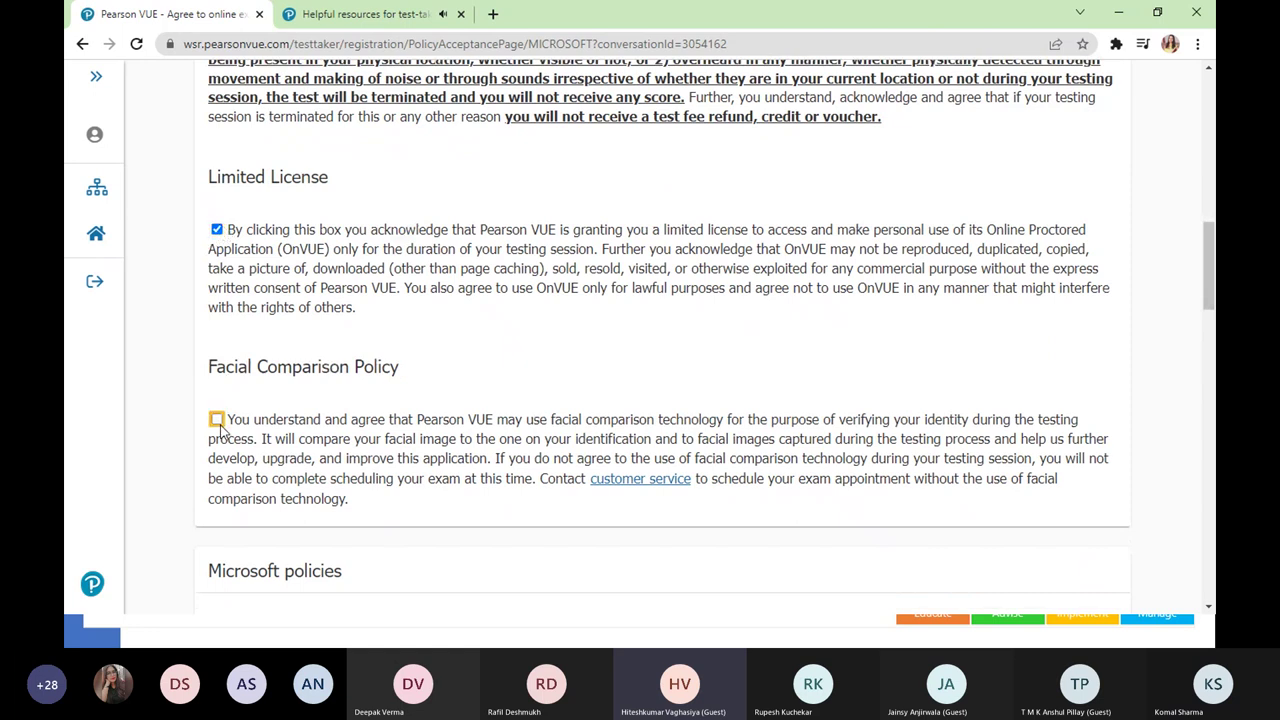
Step: Read the Microsoft admission, reschedule and cancellation policies, and continue to the appointment search with English as the proctor language
left_click_drag(1207, 287, 1210, 370)
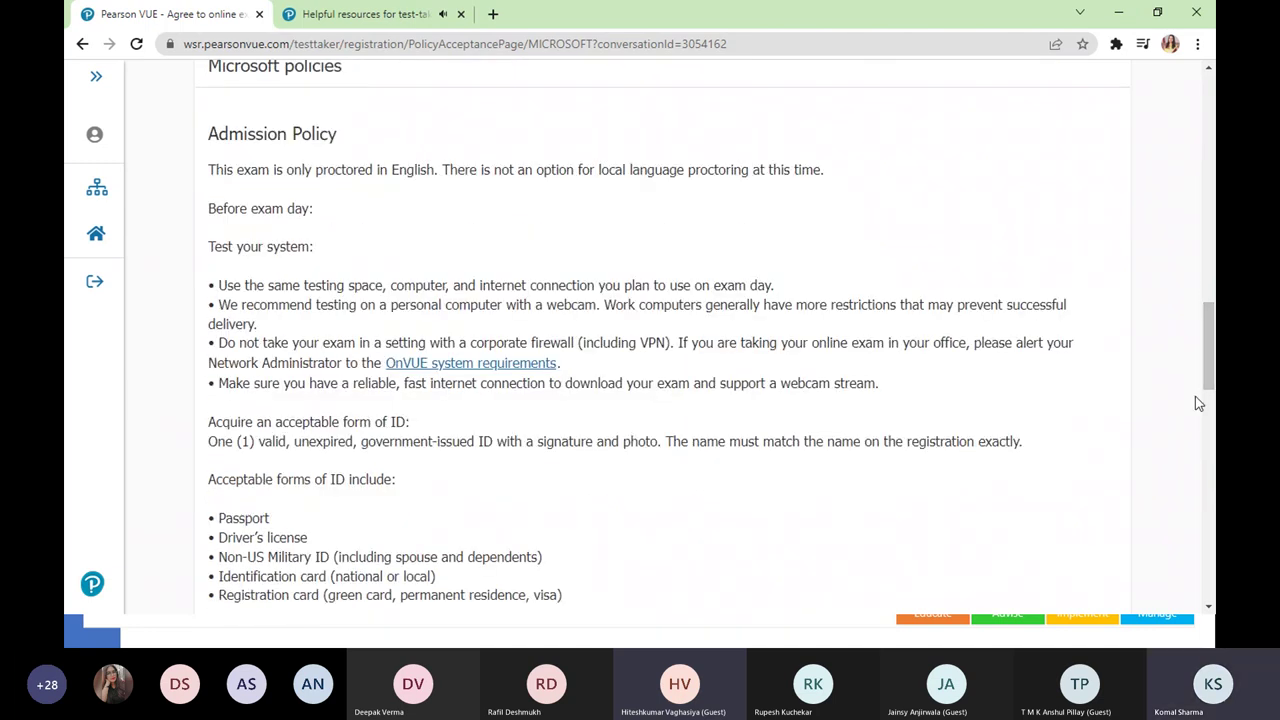
left_click_drag(1208, 380, 1213, 558)
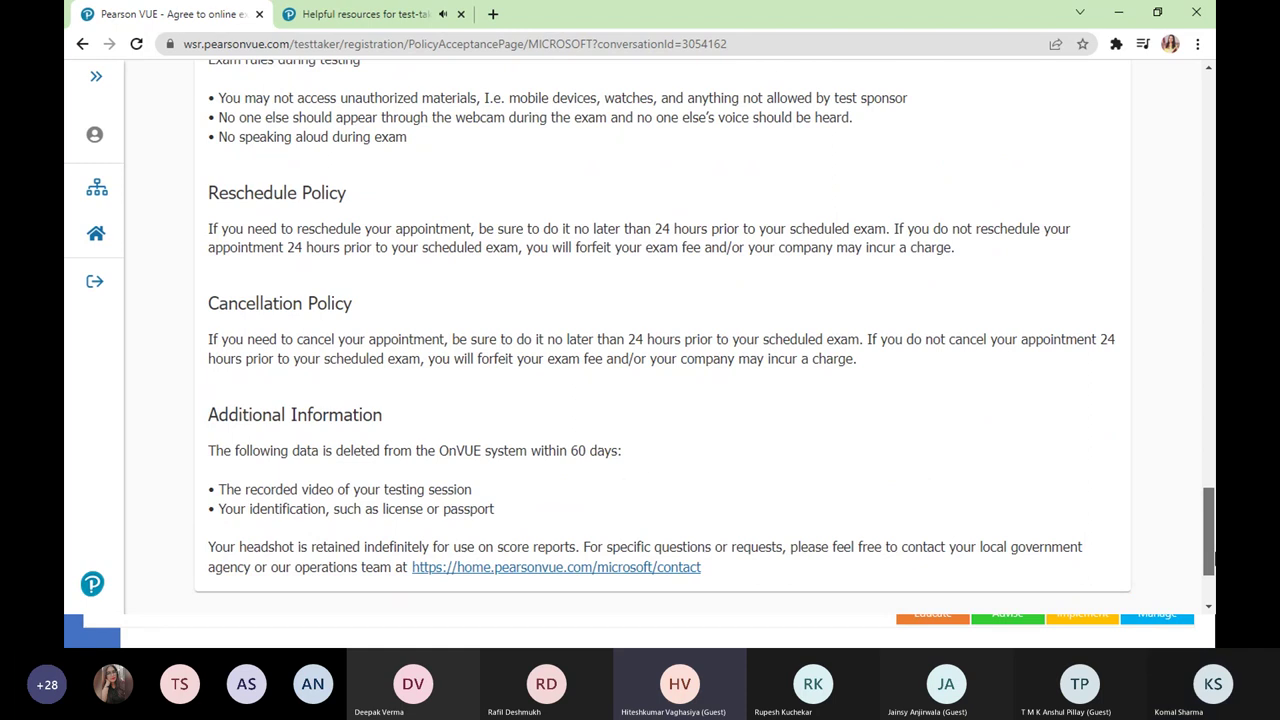
left_click_drag(1213, 560, 1175, 313)
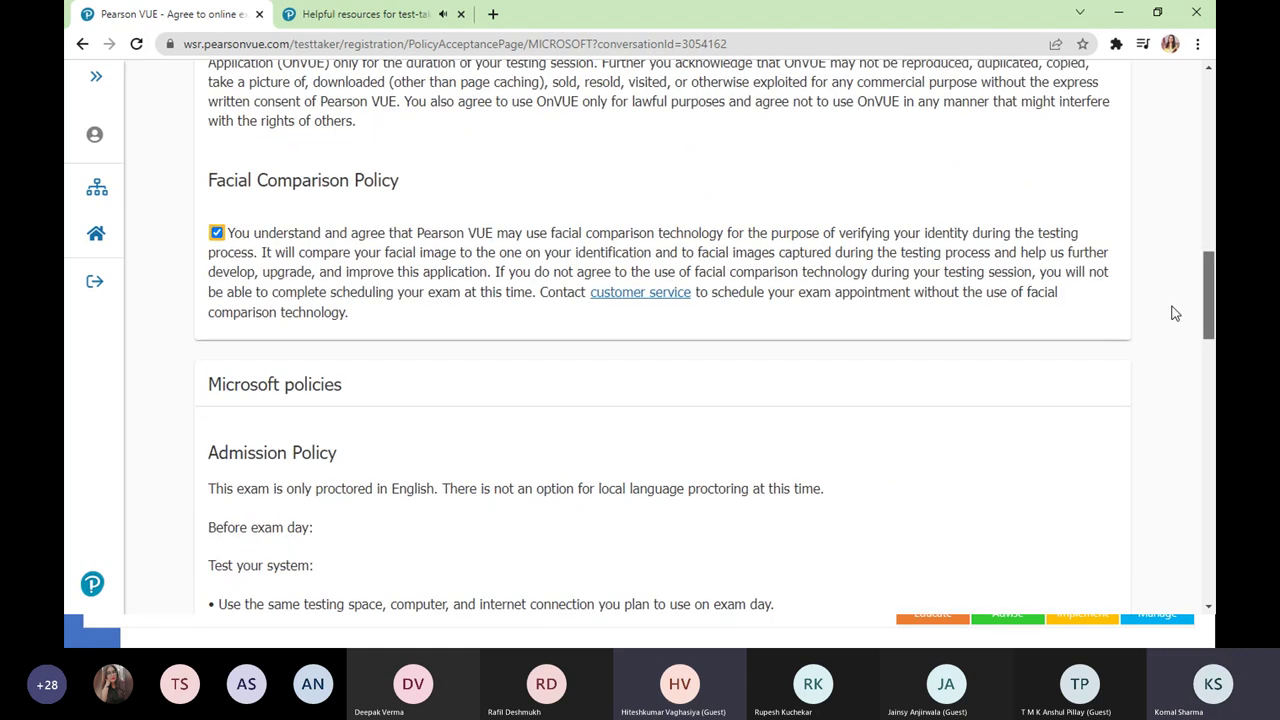
scroll(1073, 497, "down", 15)
left_click(1100, 493)
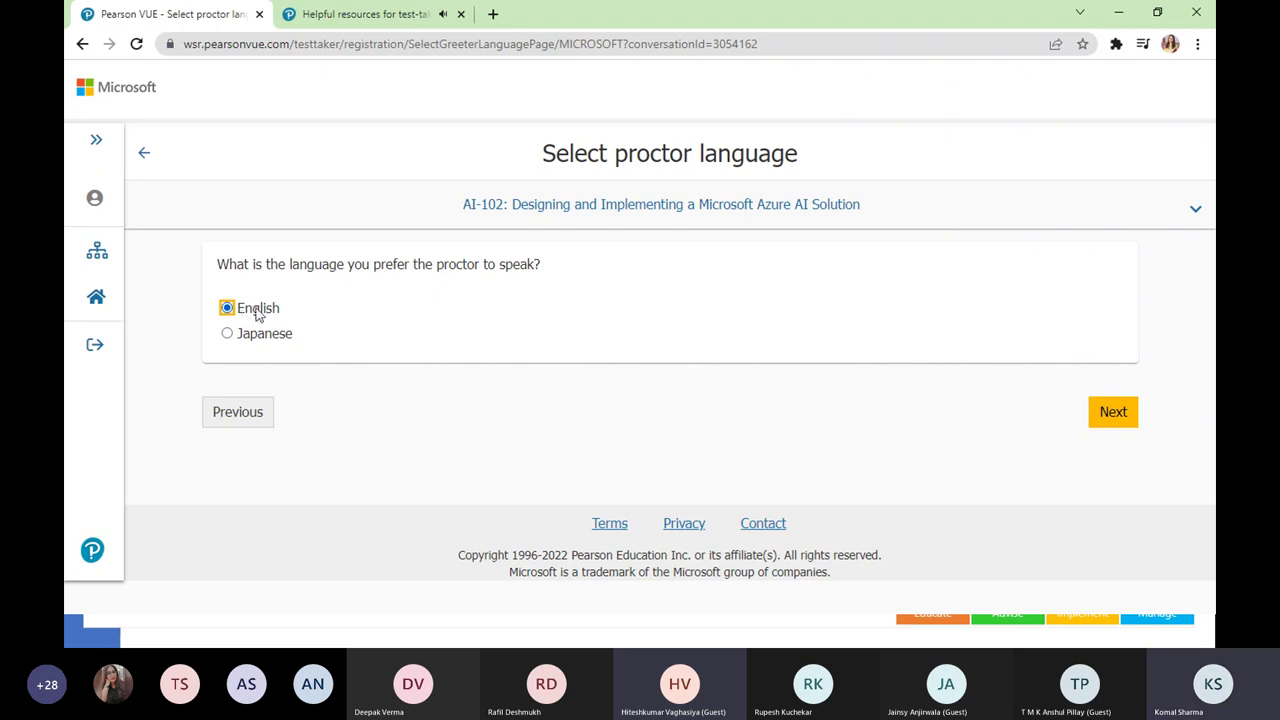
left_click(1117, 420)
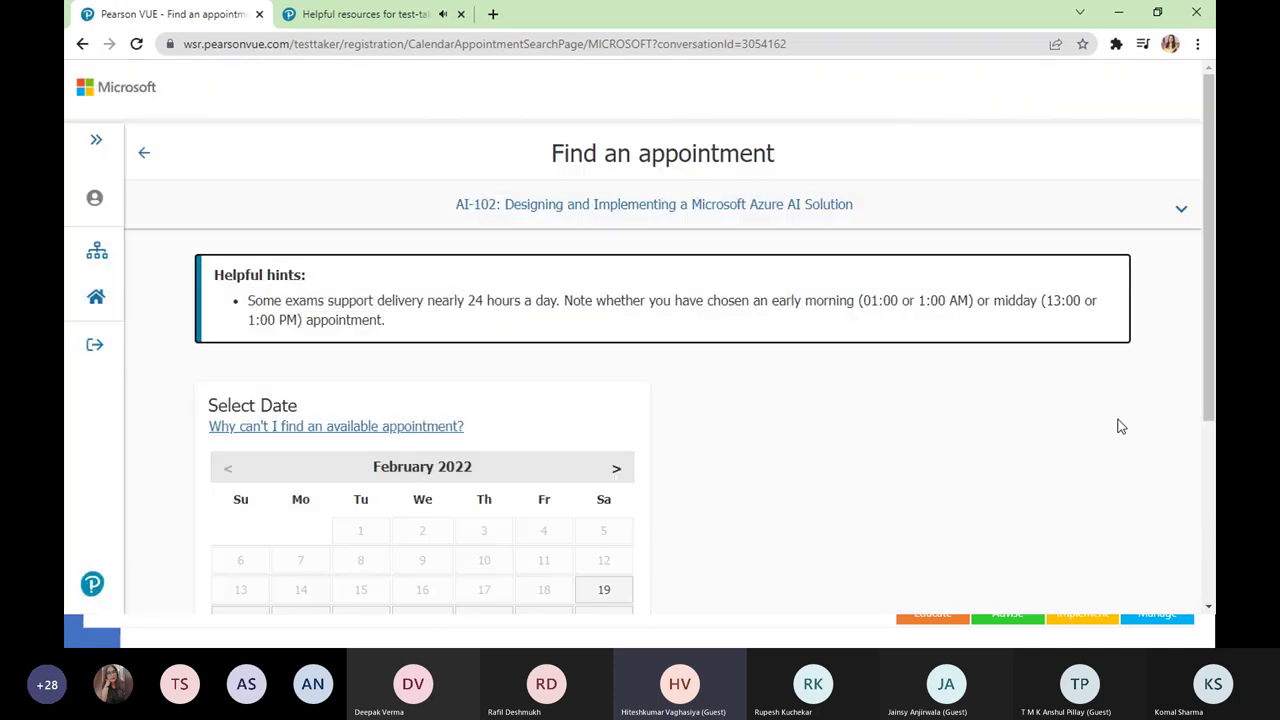
Step: Select February 20, 2022 as the exam date and browse its available start times in 12-hour format
left_click_drag(1214, 262, 1214, 312)
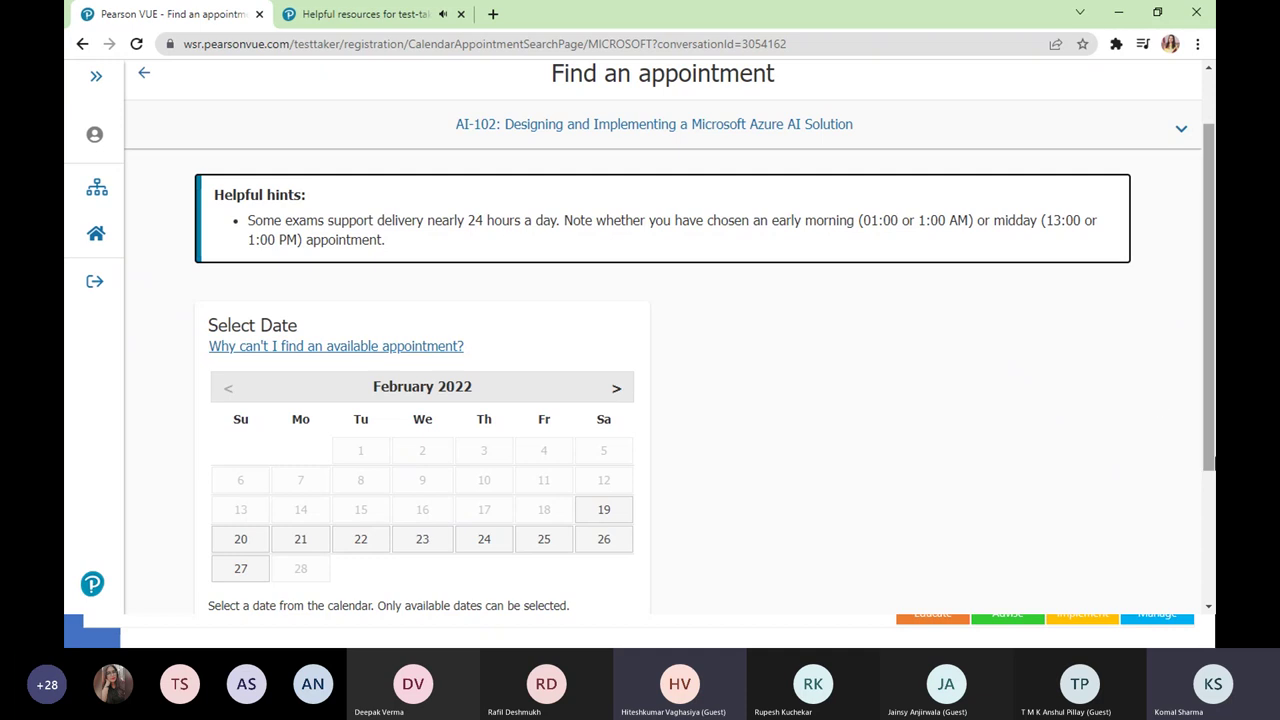
left_click_drag(1214, 312, 1214, 415)
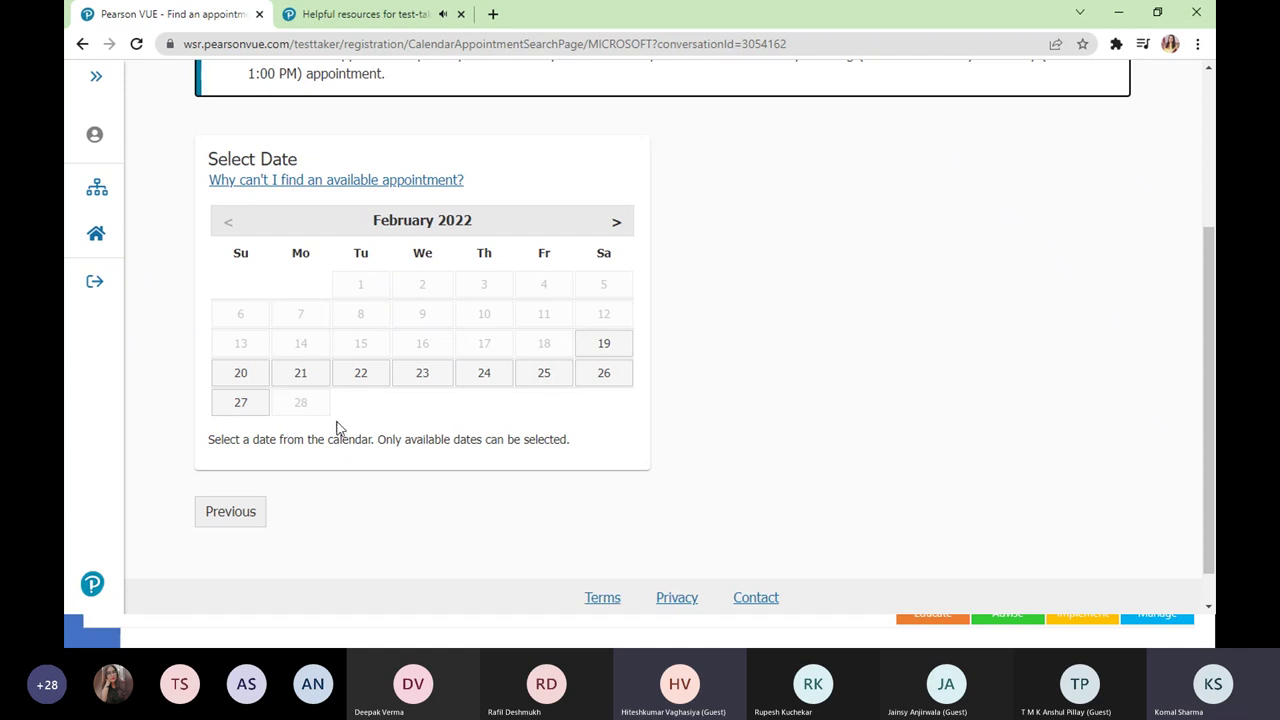
left_click(245, 384)
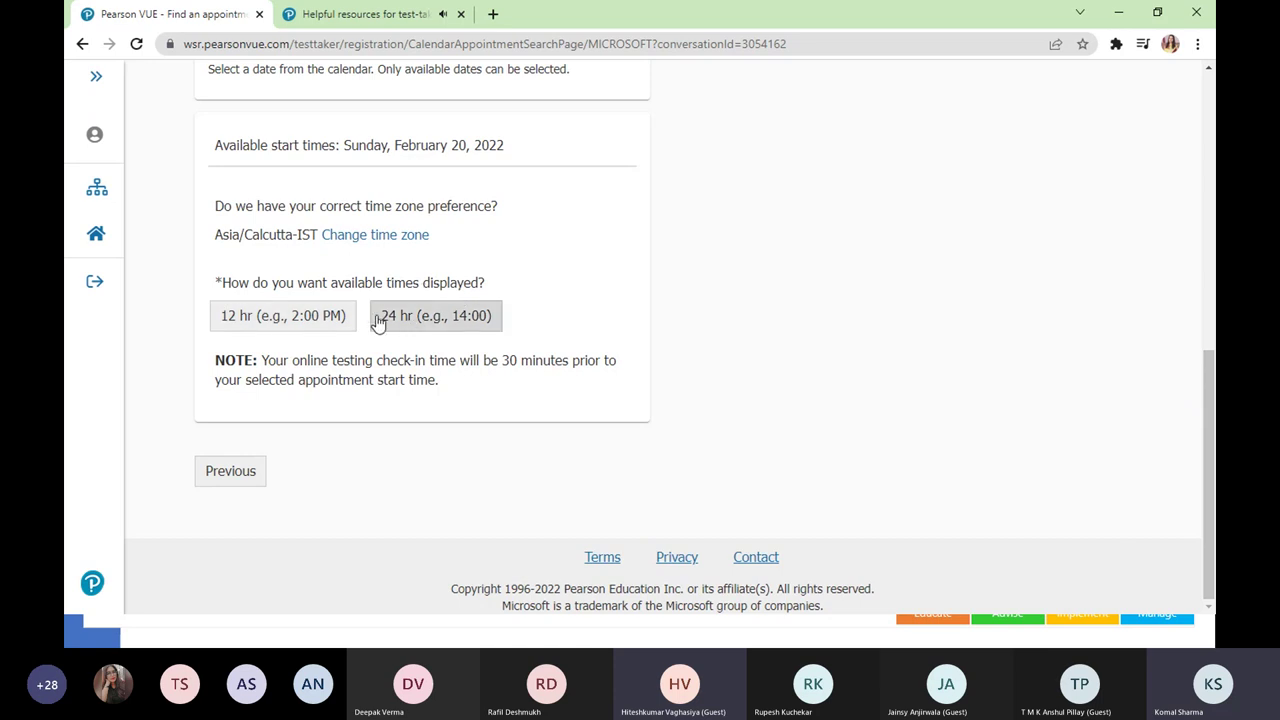
left_click(316, 316)
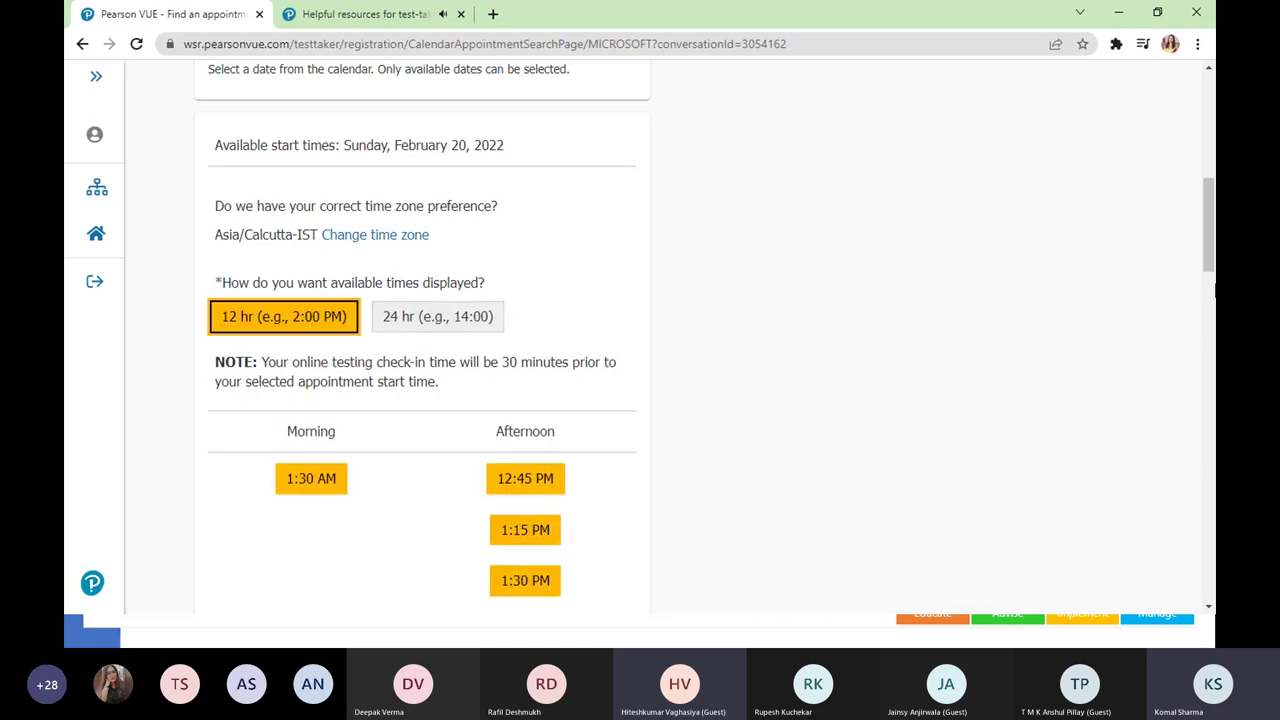
scroll(1201, 233, "down", 1)
left_click_drag(1208, 256, 1213, 286)
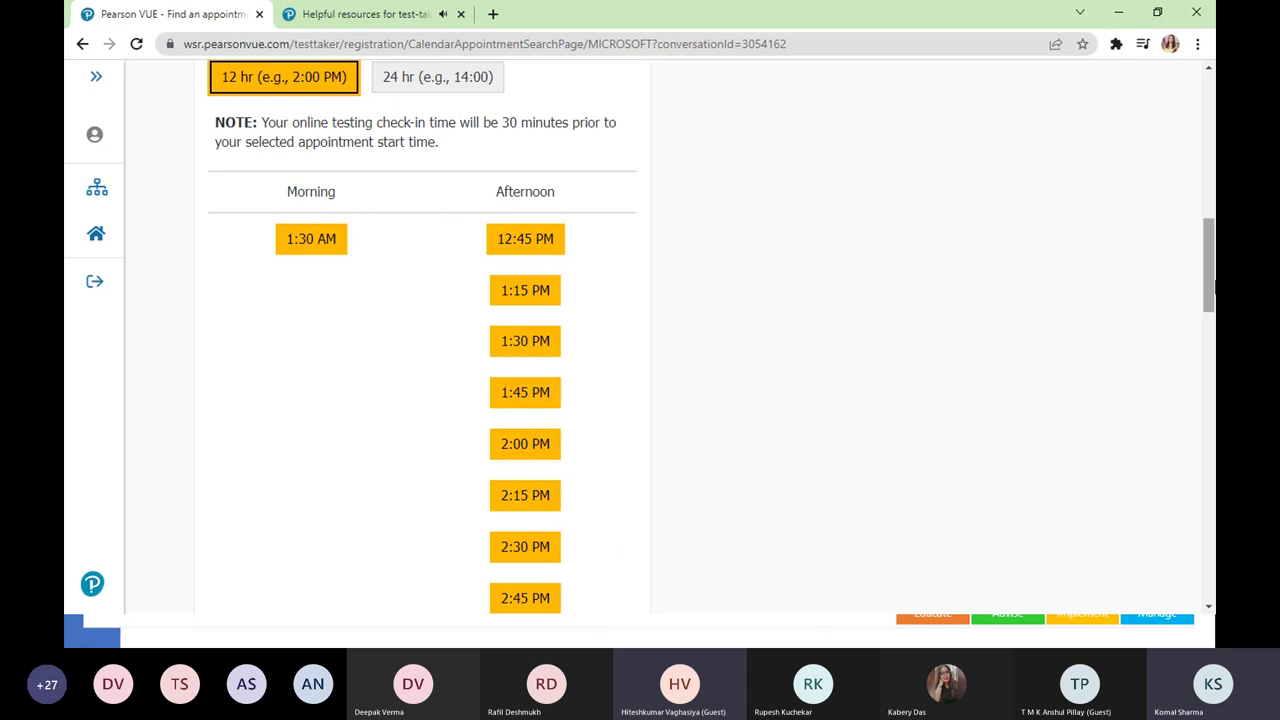
left_click_drag(1213, 260, 1213, 505)
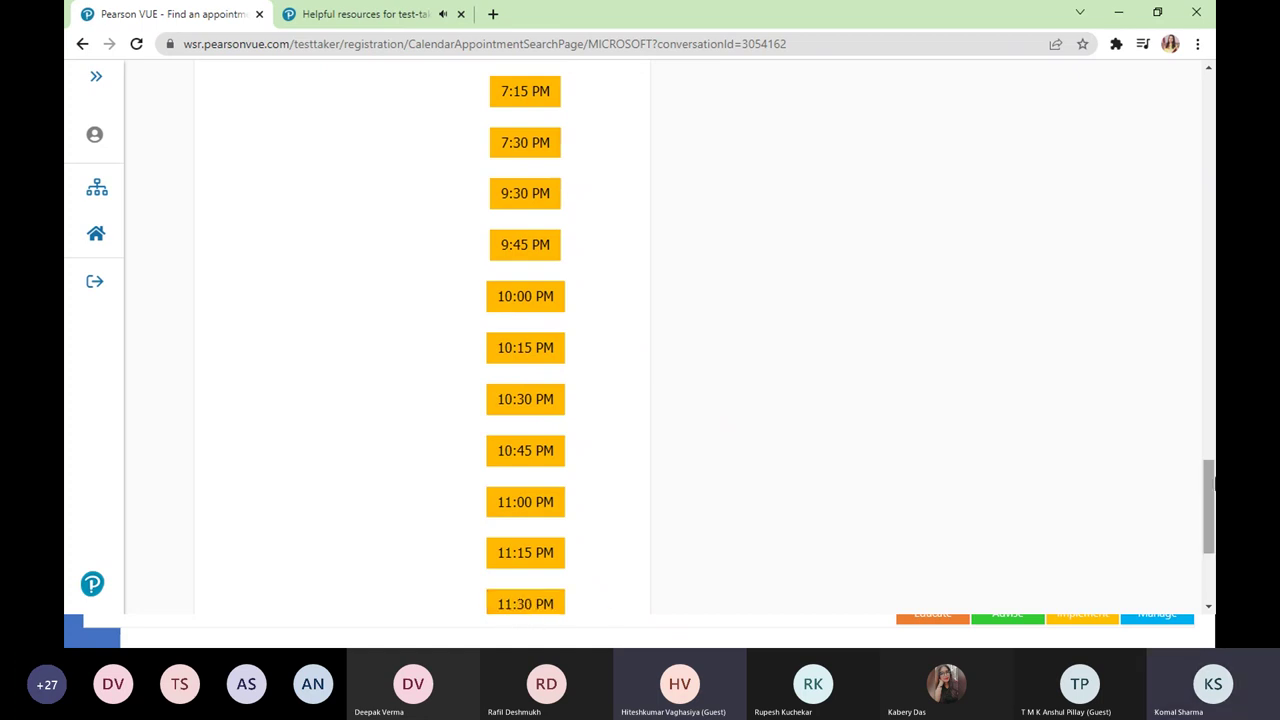
Step: Change the exam date to February 21, 2022 and book the 2:00 PM start time
left_click_drag(1212, 520, 1212, 130)
scroll(350, 375, "down", 2)
left_click(308, 396)
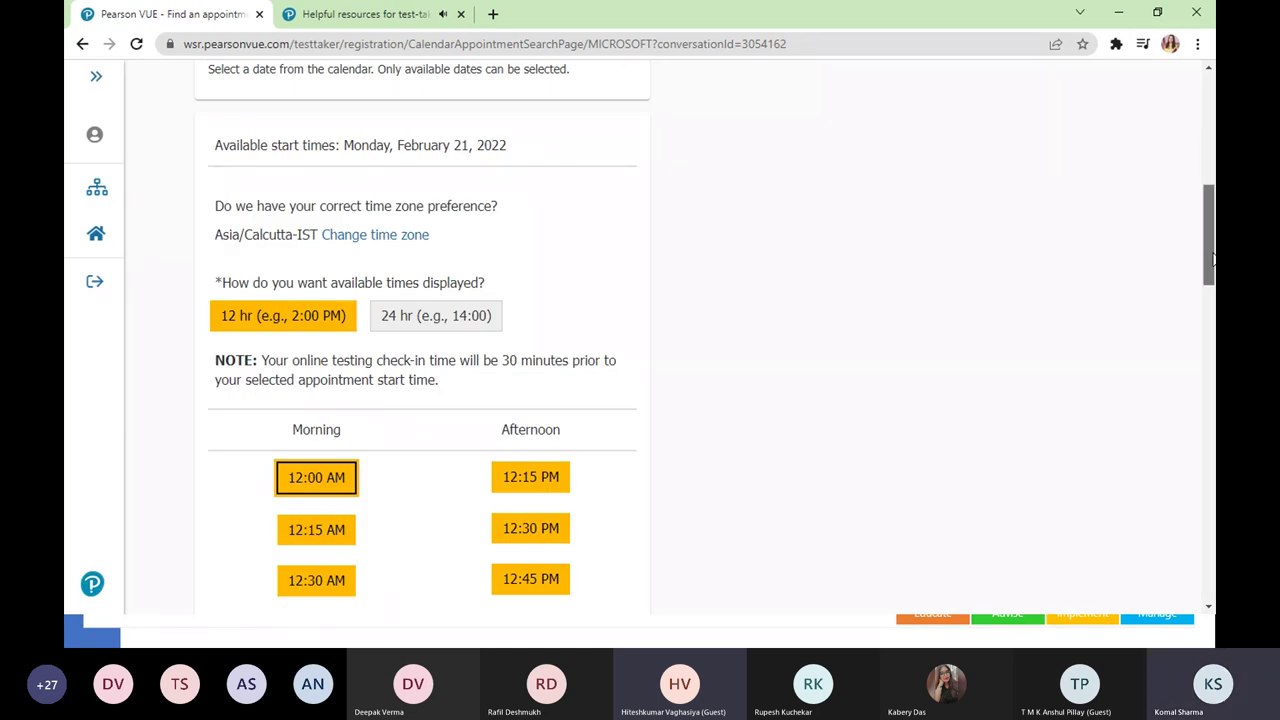
mouse_move(1213, 259)
left_mouse_down()
mouse_move(1213, 580)
mouse_move(1213, 212)
mouse_move(1213, 259)
left_mouse_up()
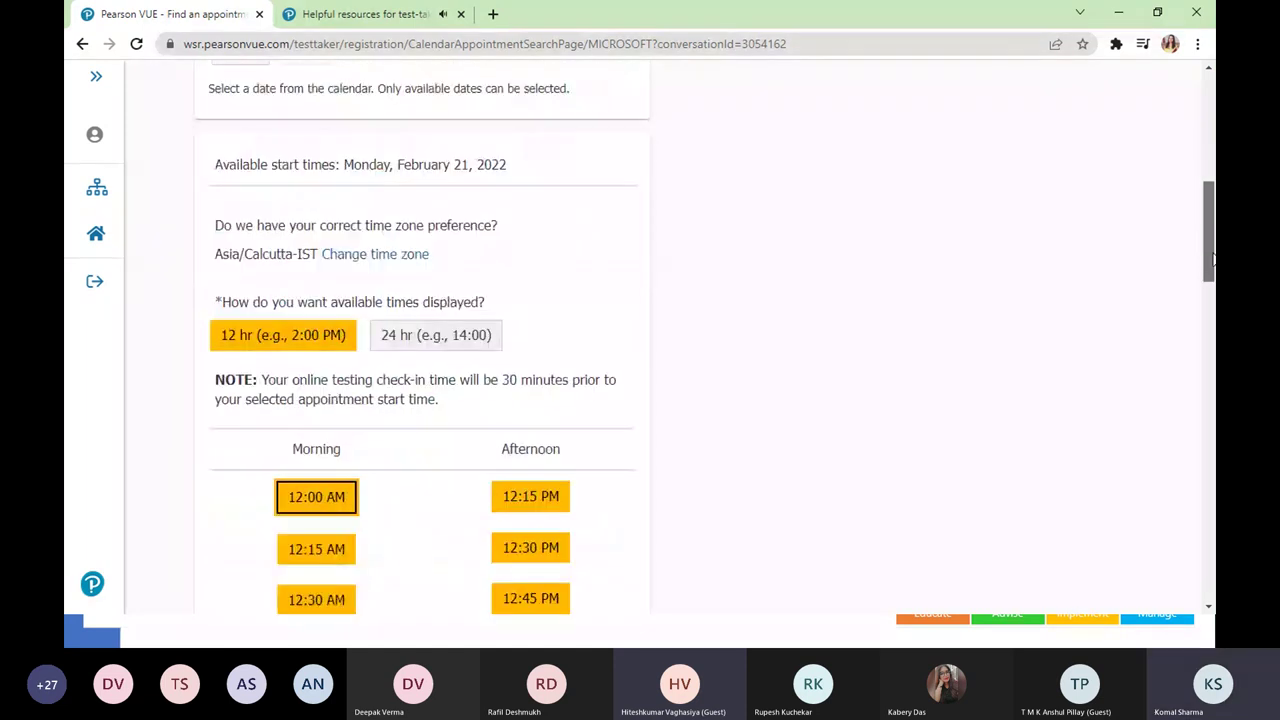
left_click_drag(1213, 259, 1214, 317)
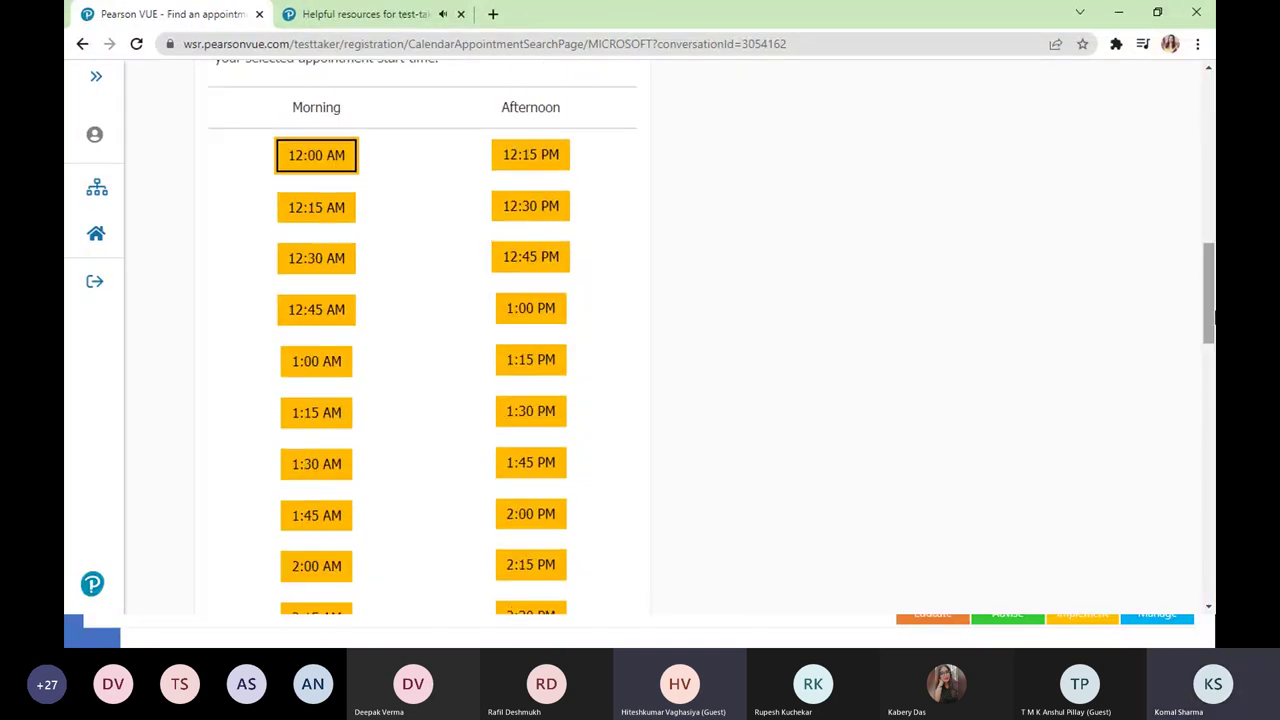
left_click(530, 516)
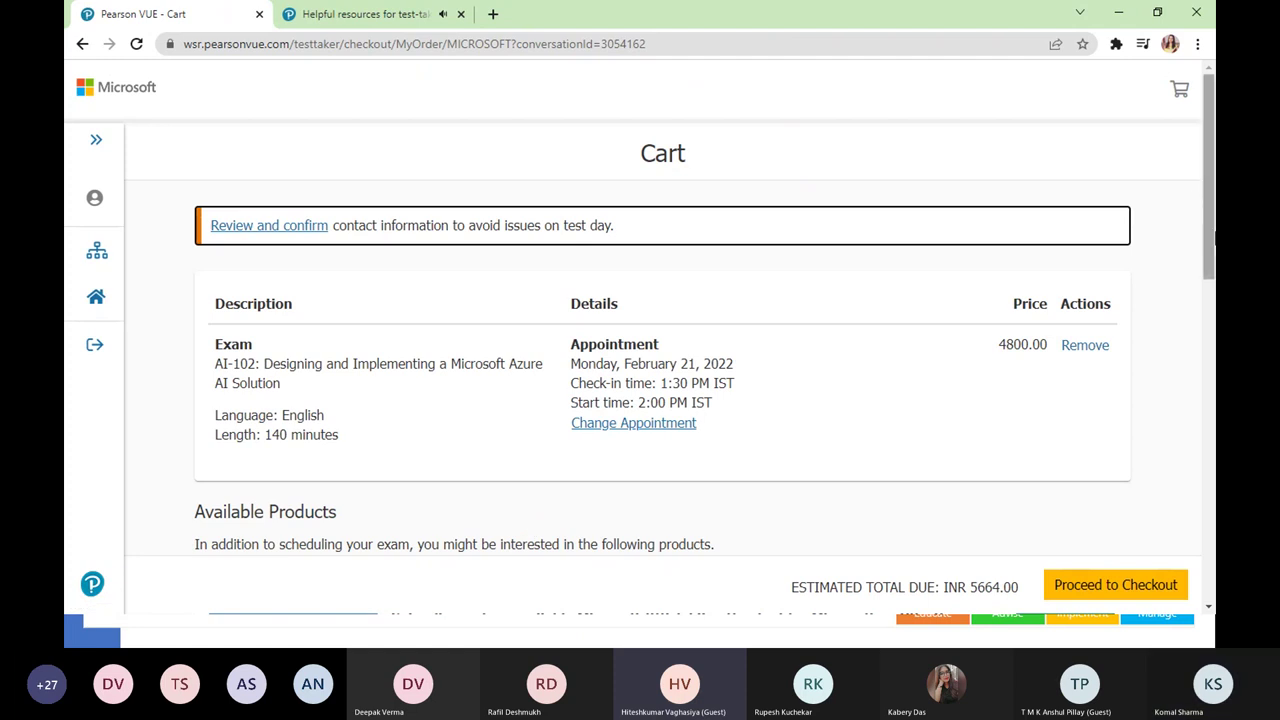
Step: Review the available products, contact information and total due in the cart, and proceed to checkout
left_click_drag(1211, 237, 1212, 403)
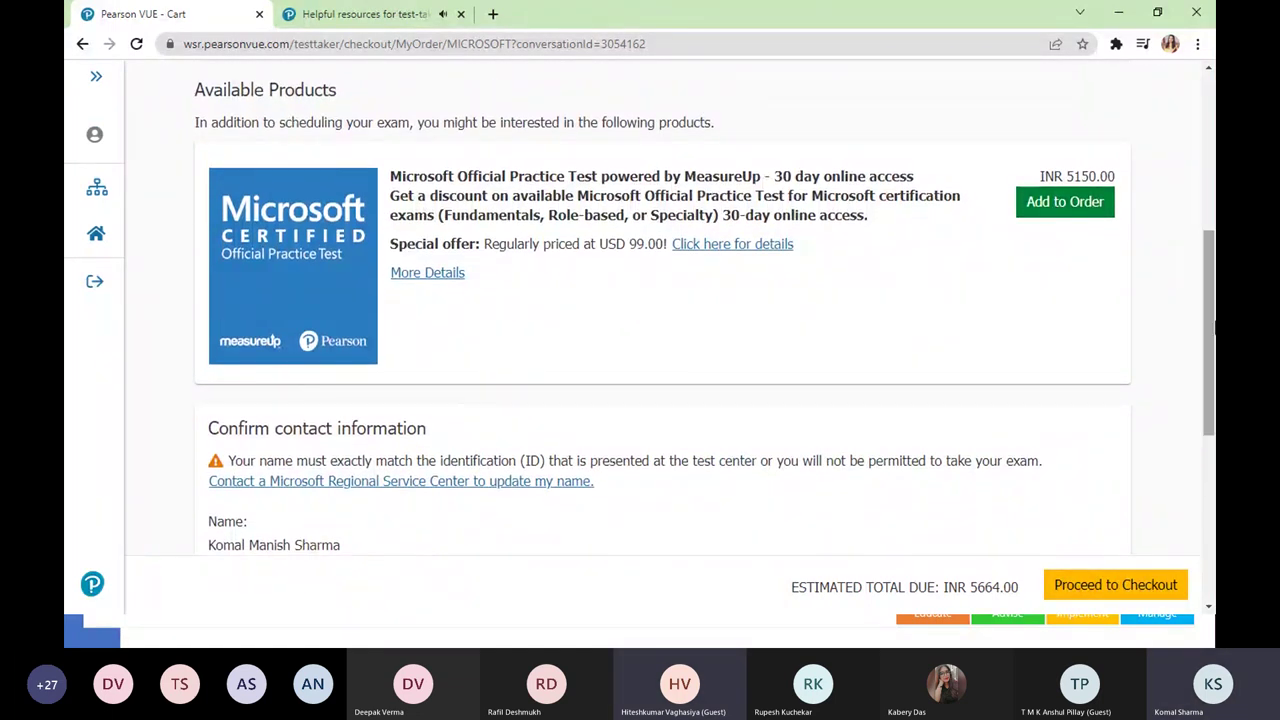
left_click_drag(1210, 330, 1212, 437)
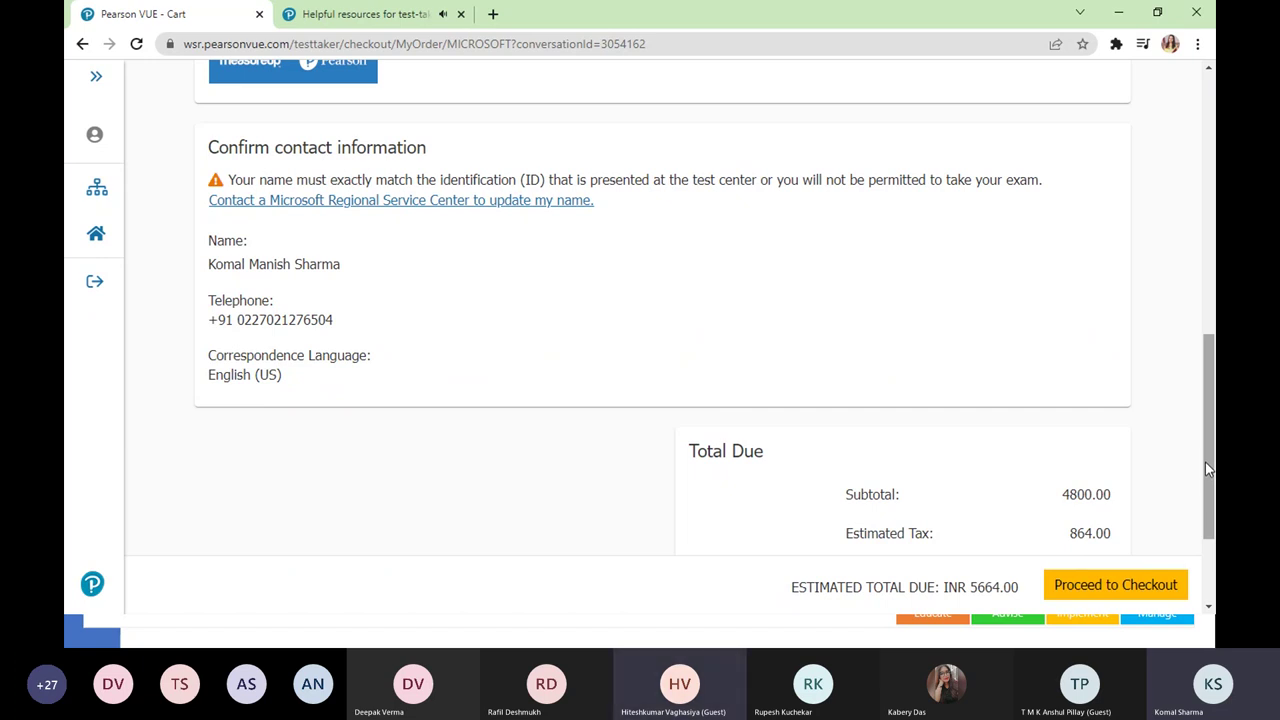
left_click_drag(1210, 475, 1208, 543)
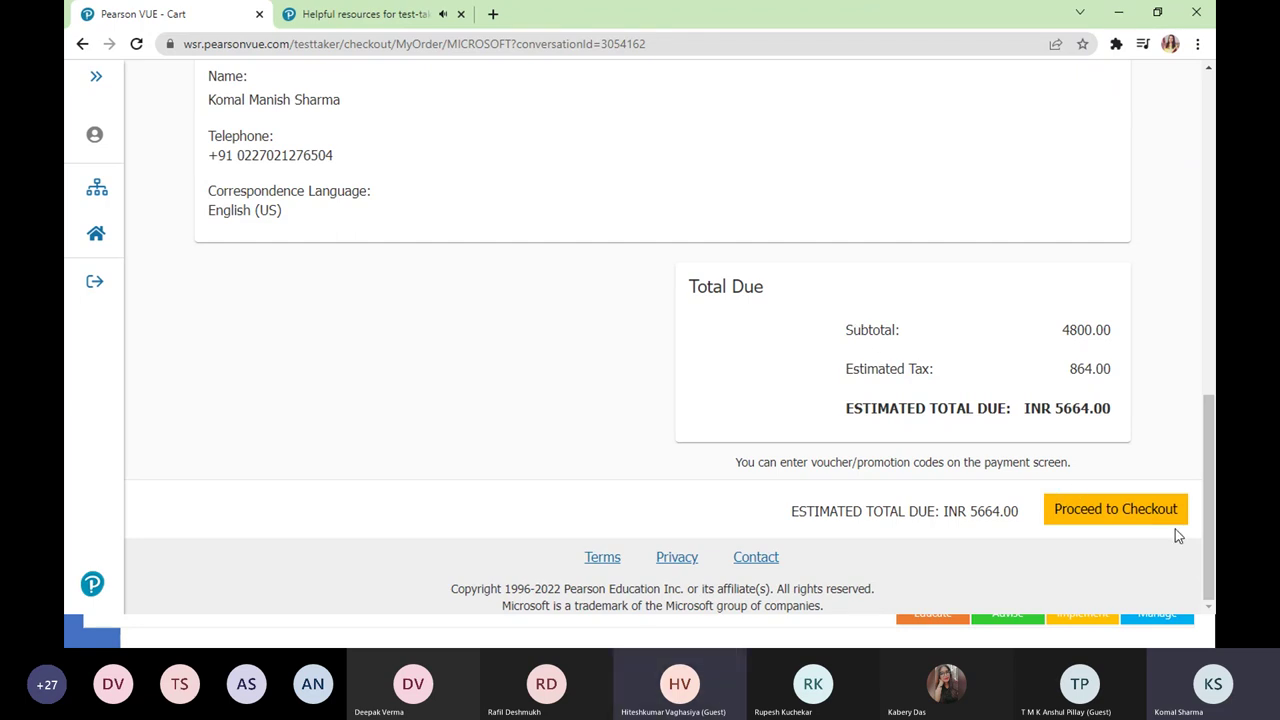
left_click(1133, 511)
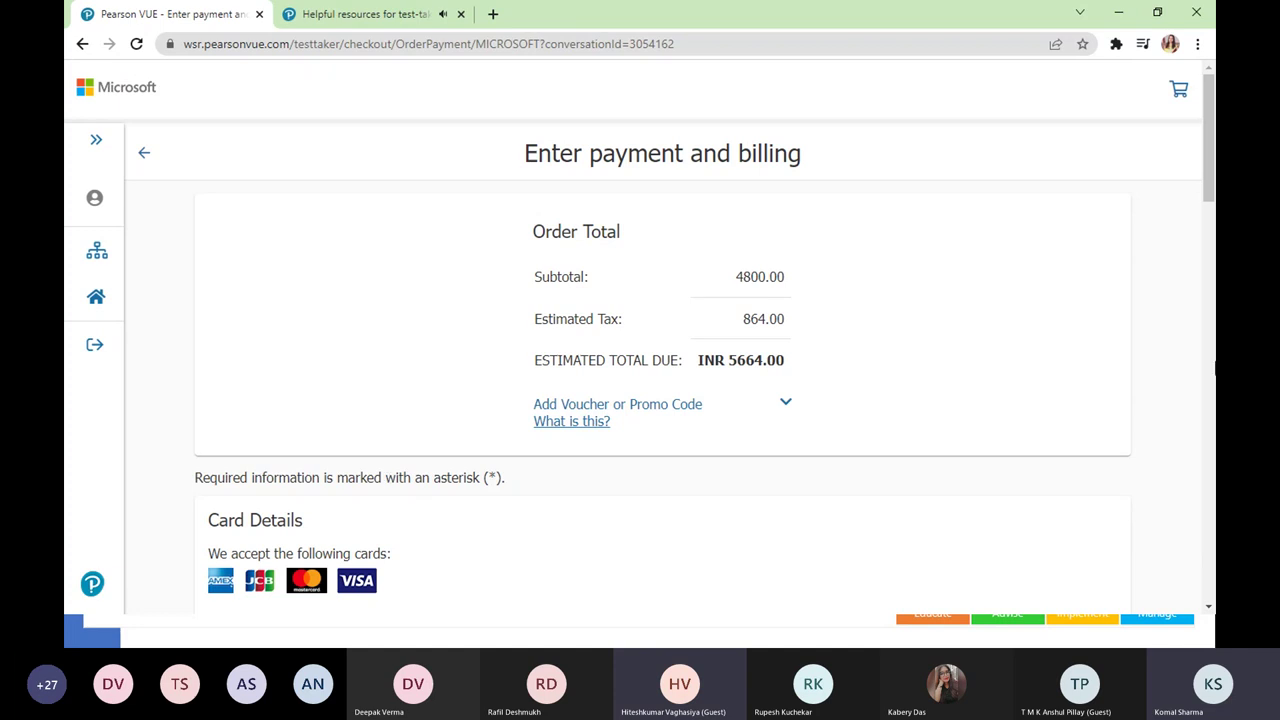
Step: Look through the payment and billing form, and return to the cart without entering card details
left_click_drag(1213, 182, 1212, 590)
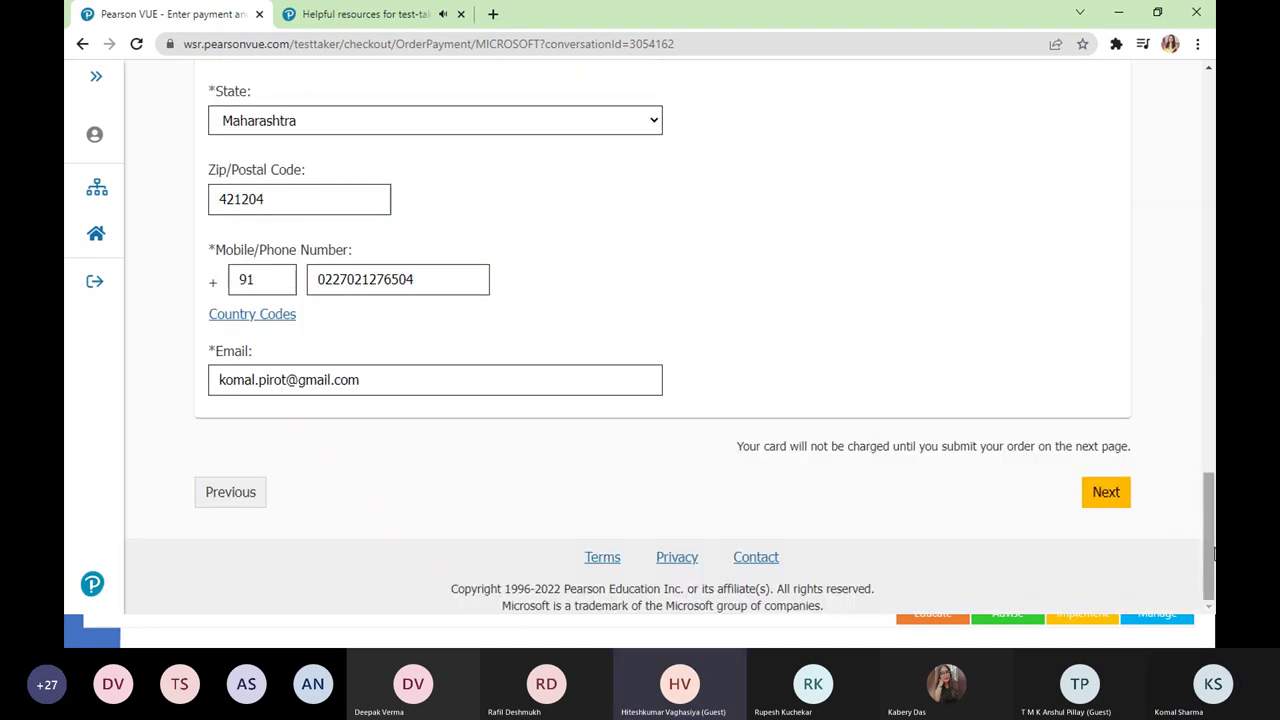
left_click_drag(1212, 555, 1204, 101)
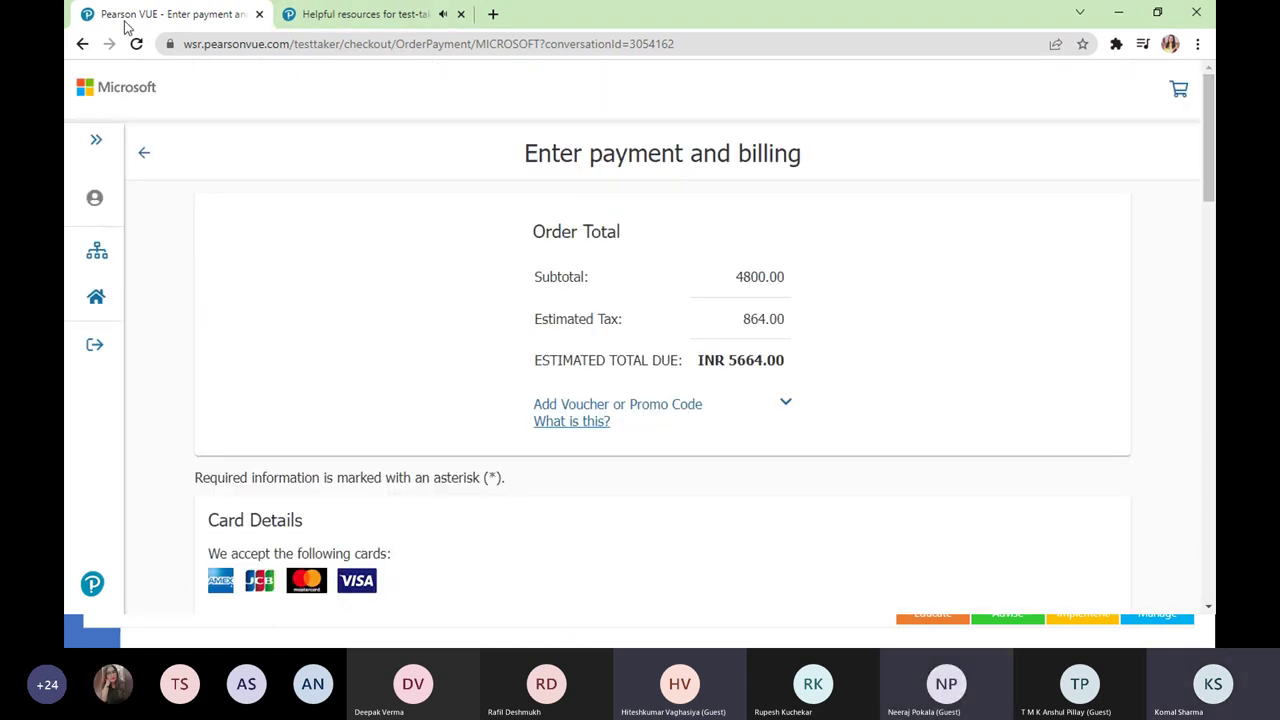
left_click(144, 156)
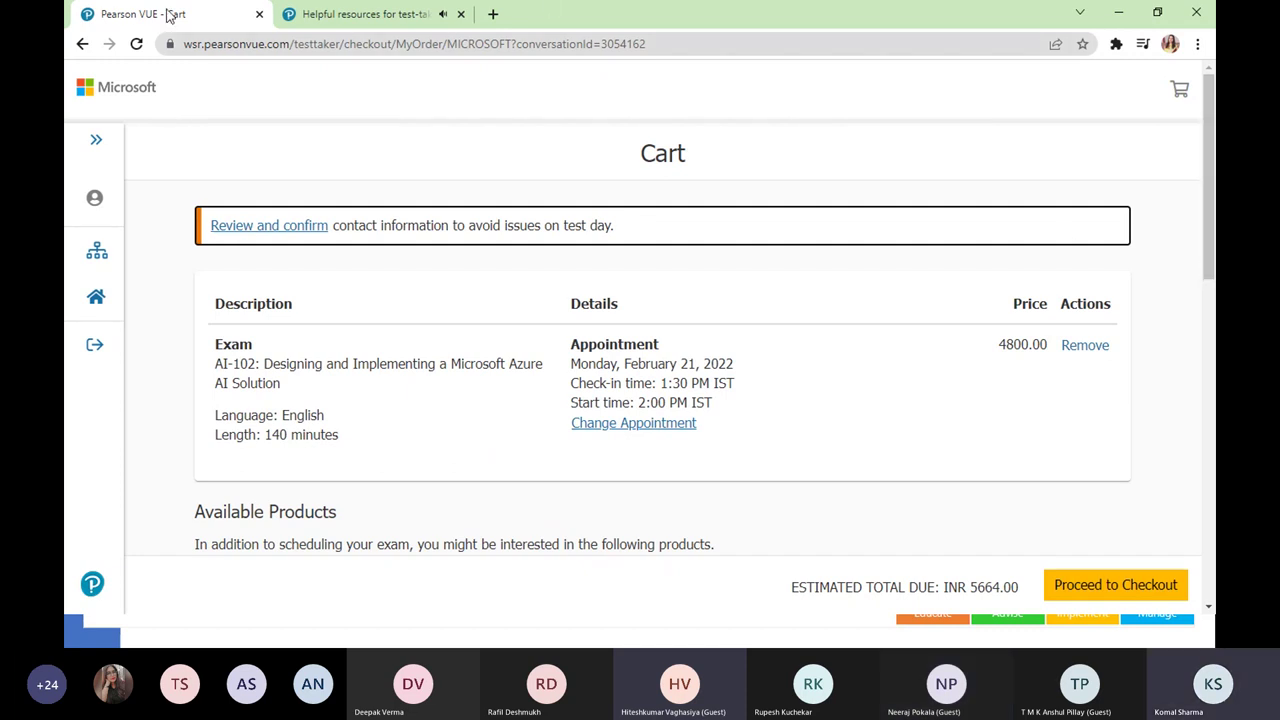
Step: Try to go back from the cart to the previous page, and review the contact information section
left_click(82, 46)
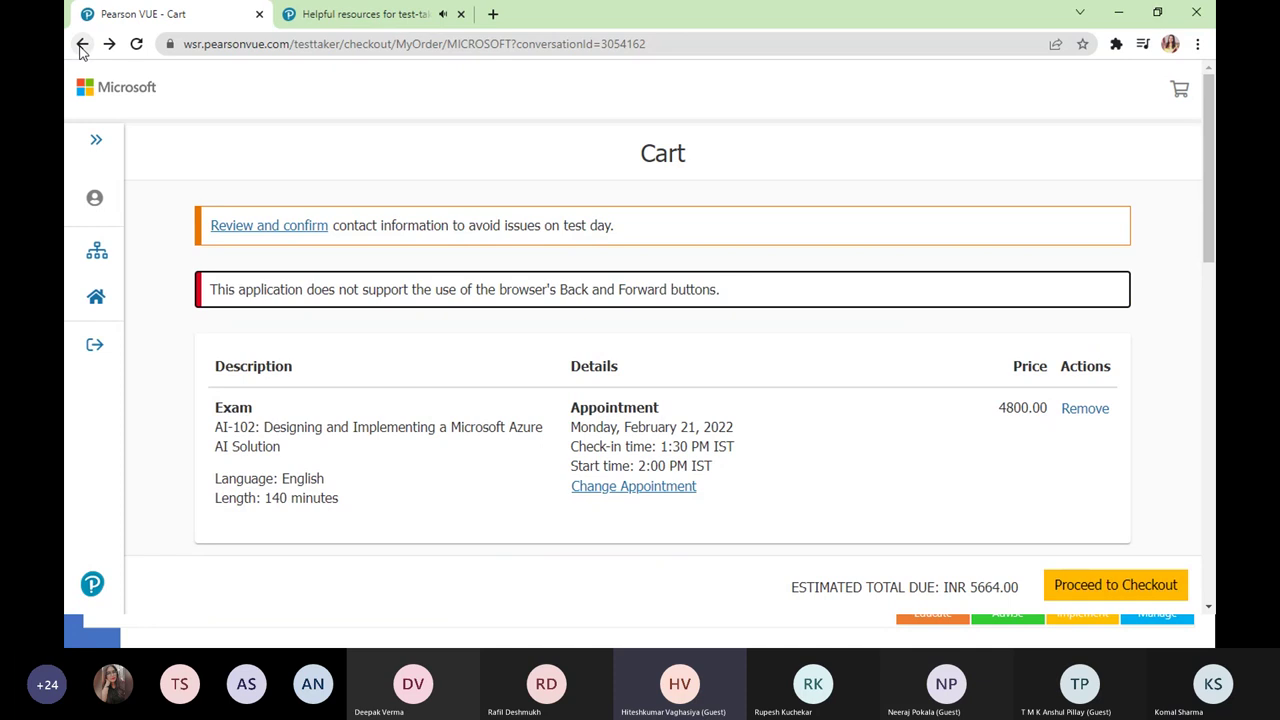
left_click(277, 229)
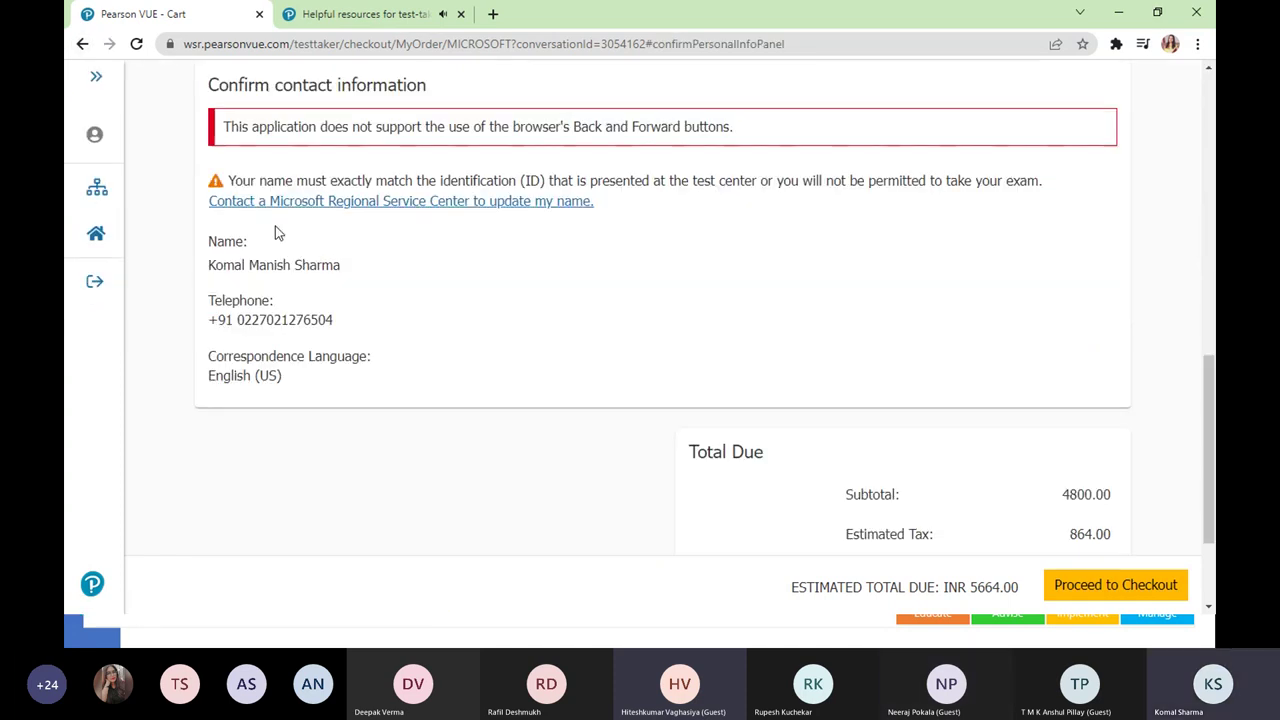
left_click_drag(1208, 430, 1204, 128)
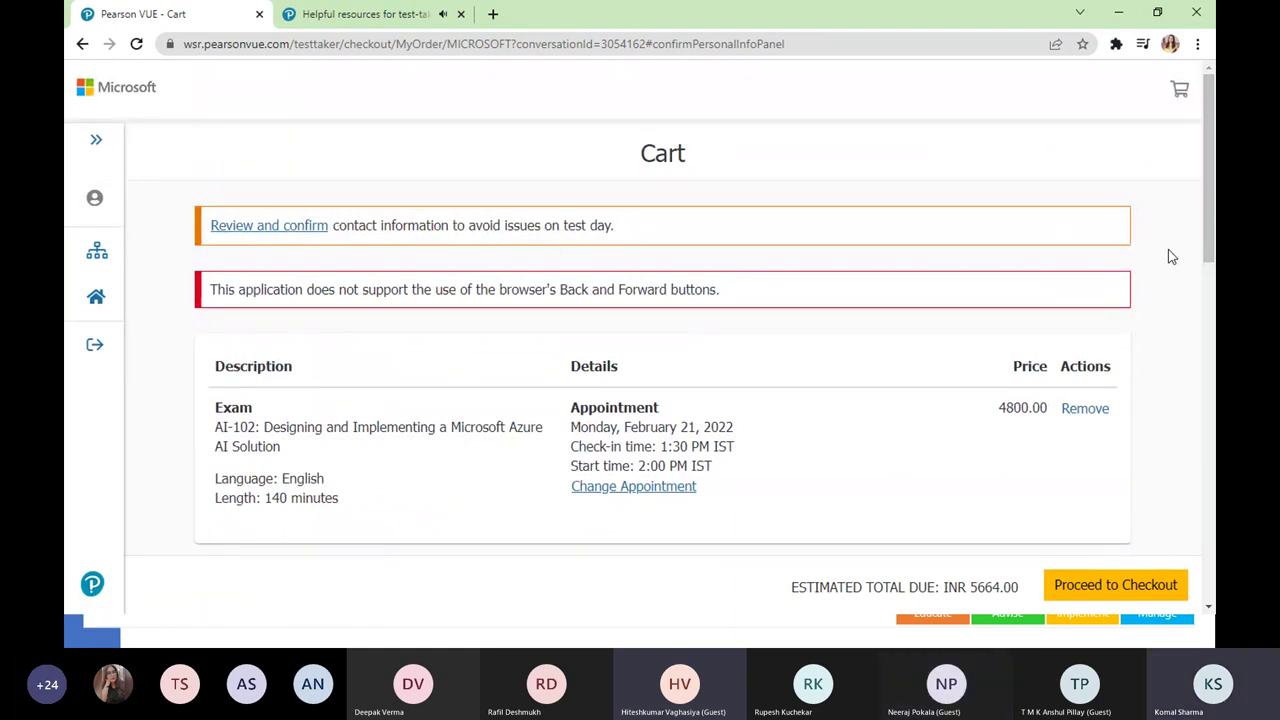
left_click(82, 45)
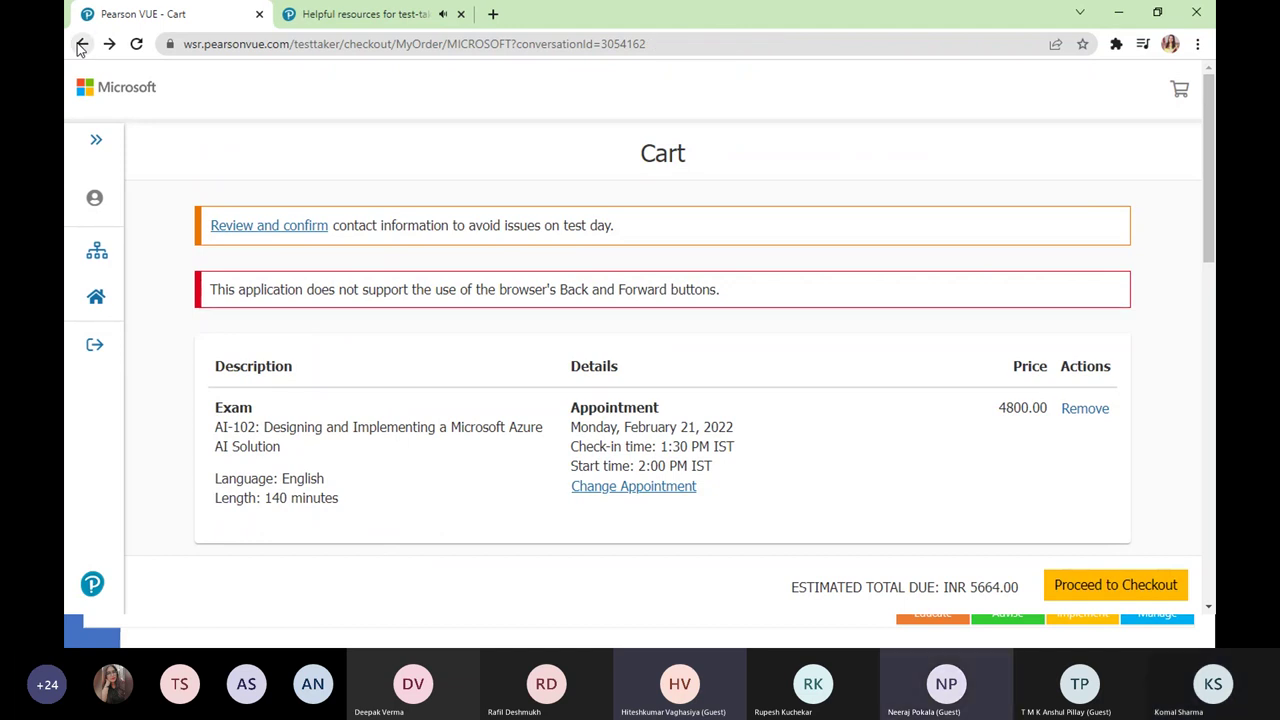
Step: Open the exam appointment for changing and browse the March and April 2022 calendars for available dates
left_click(630, 489)
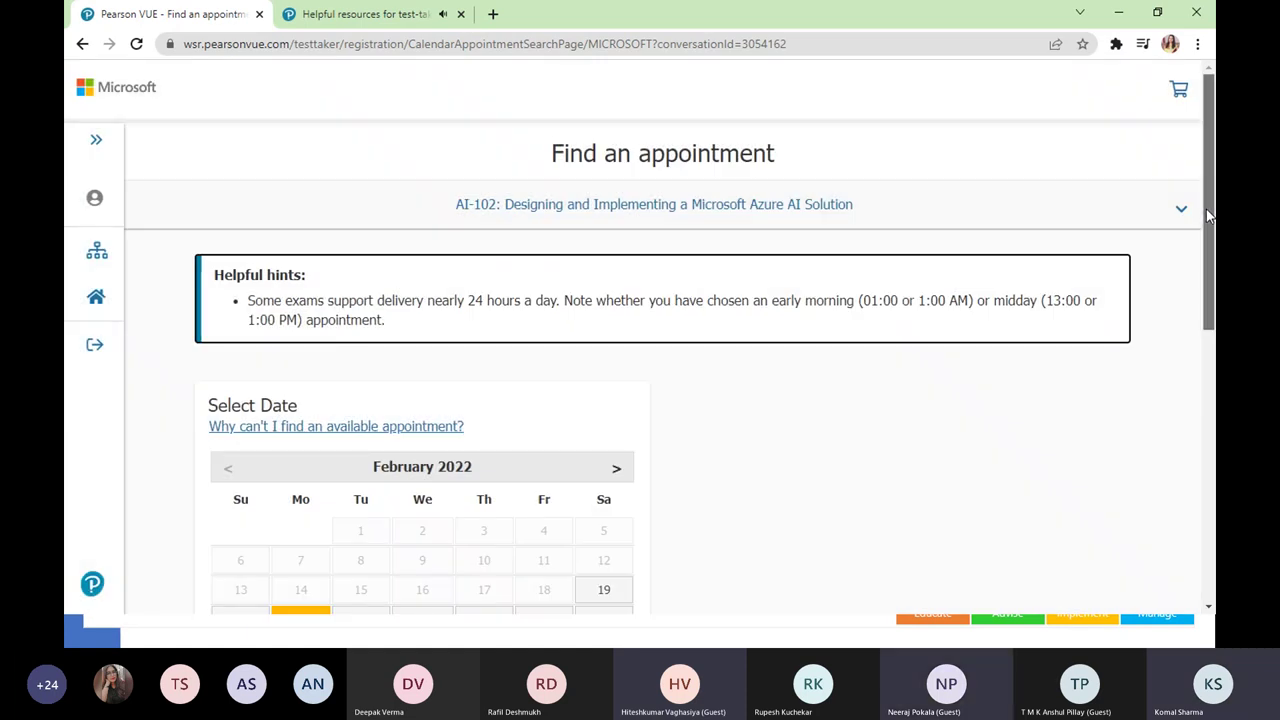
left_click_drag(1208, 216, 1210, 358)
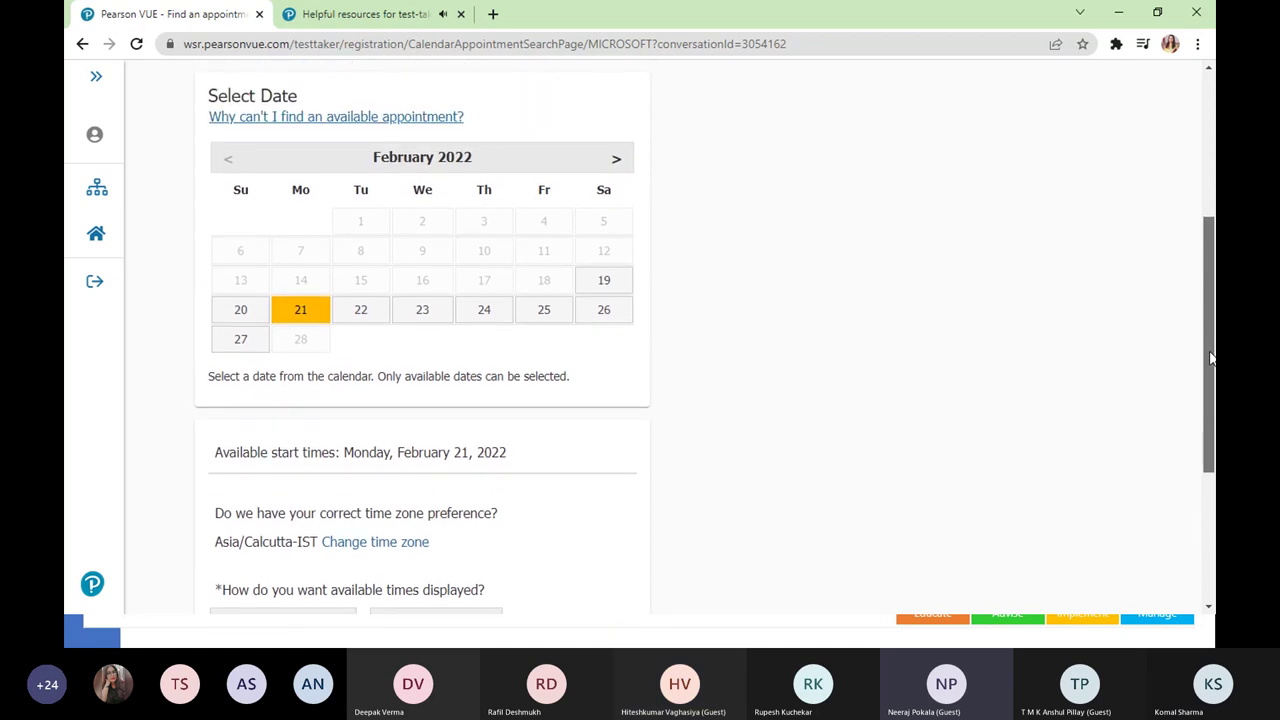
left_click(618, 162)
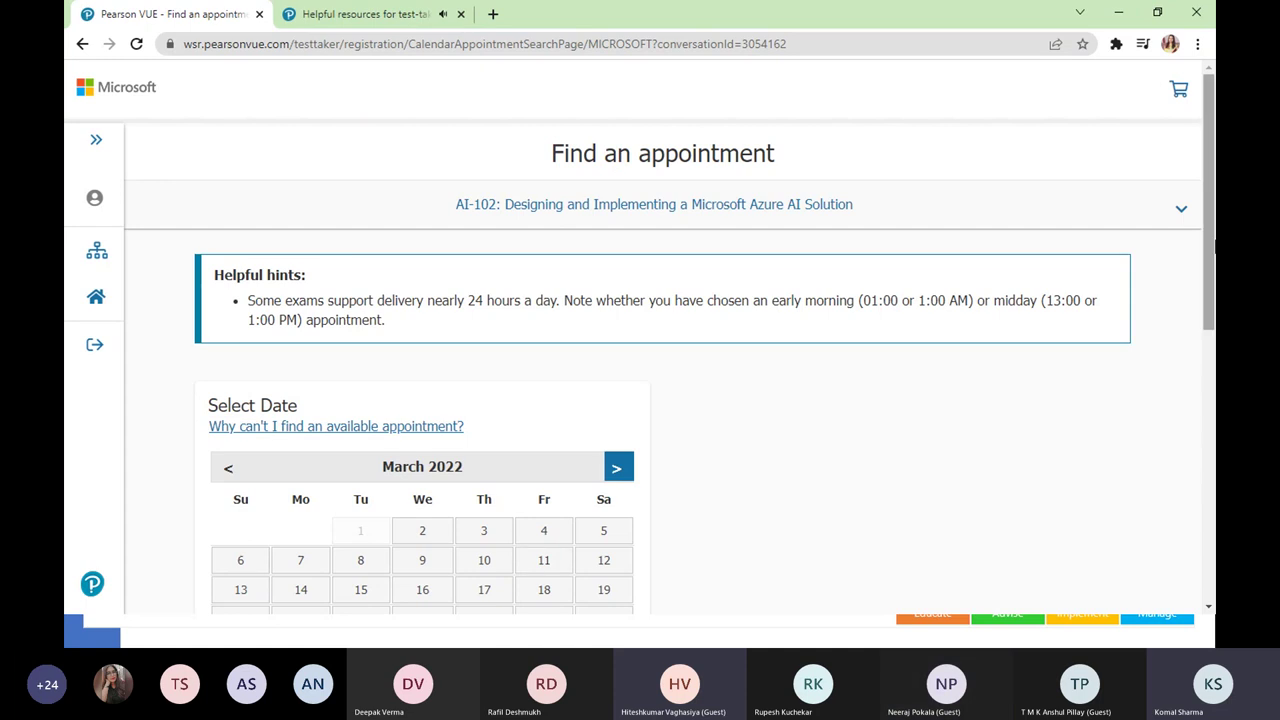
scroll(1210, 345, "down", 1)
scroll(1210, 345, "down", 2)
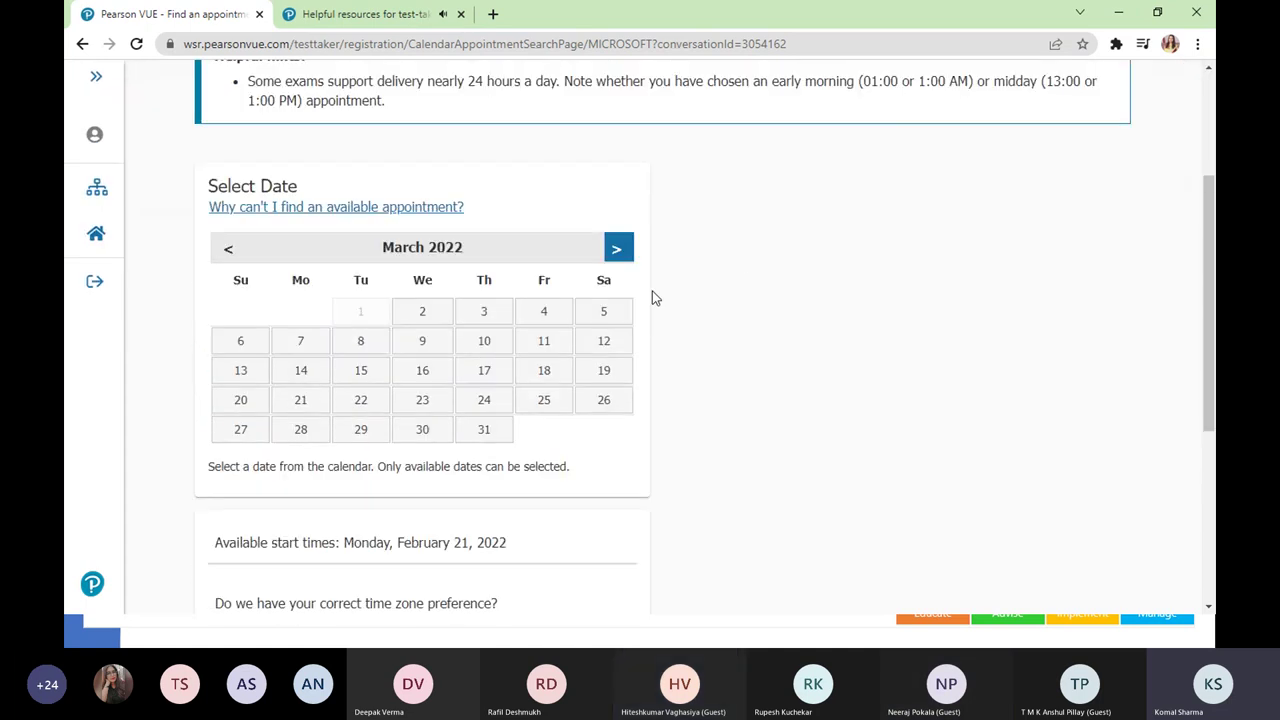
left_click(614, 246)
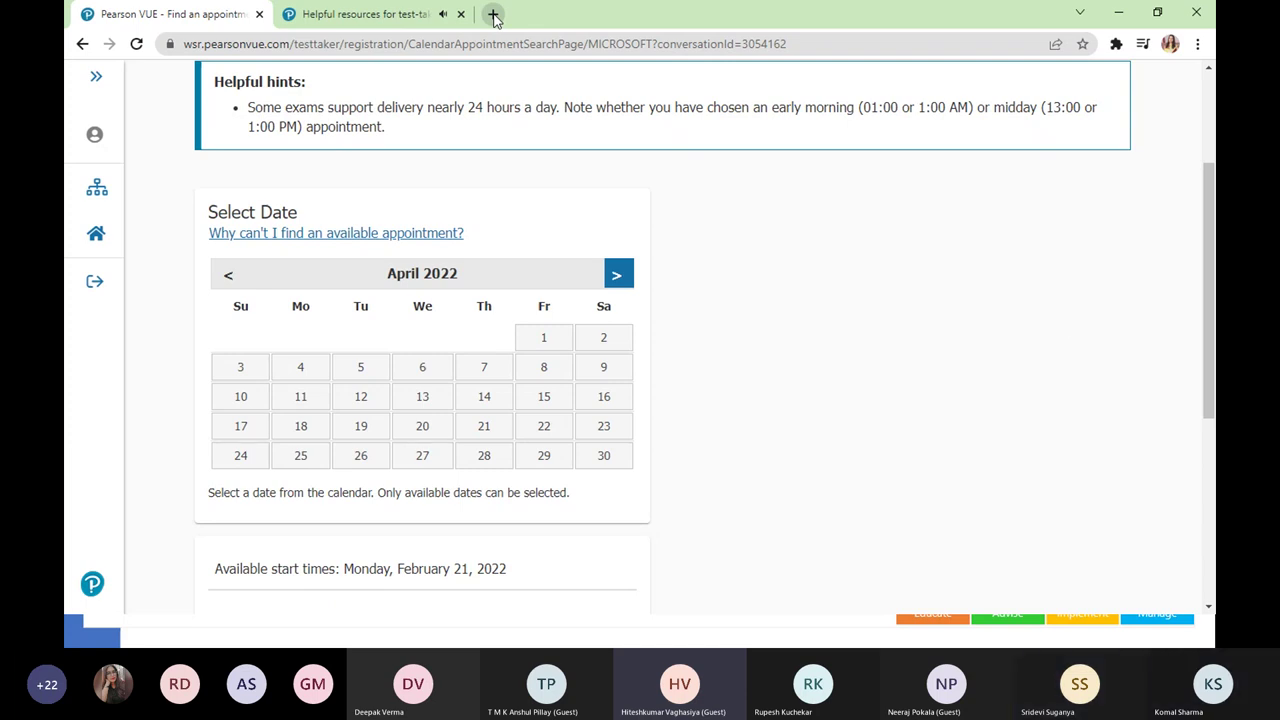
left_click_drag(1210, 247, 1210, 205)
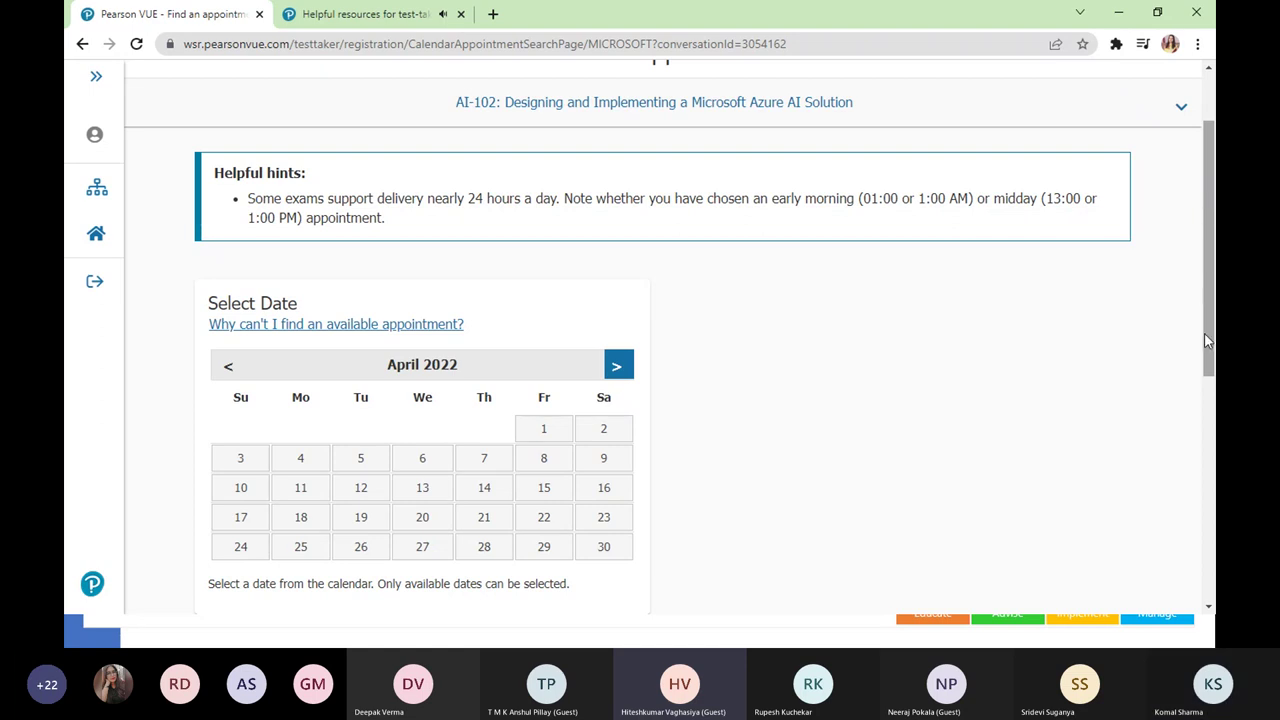
left_click_drag(1210, 338, 1209, 205)
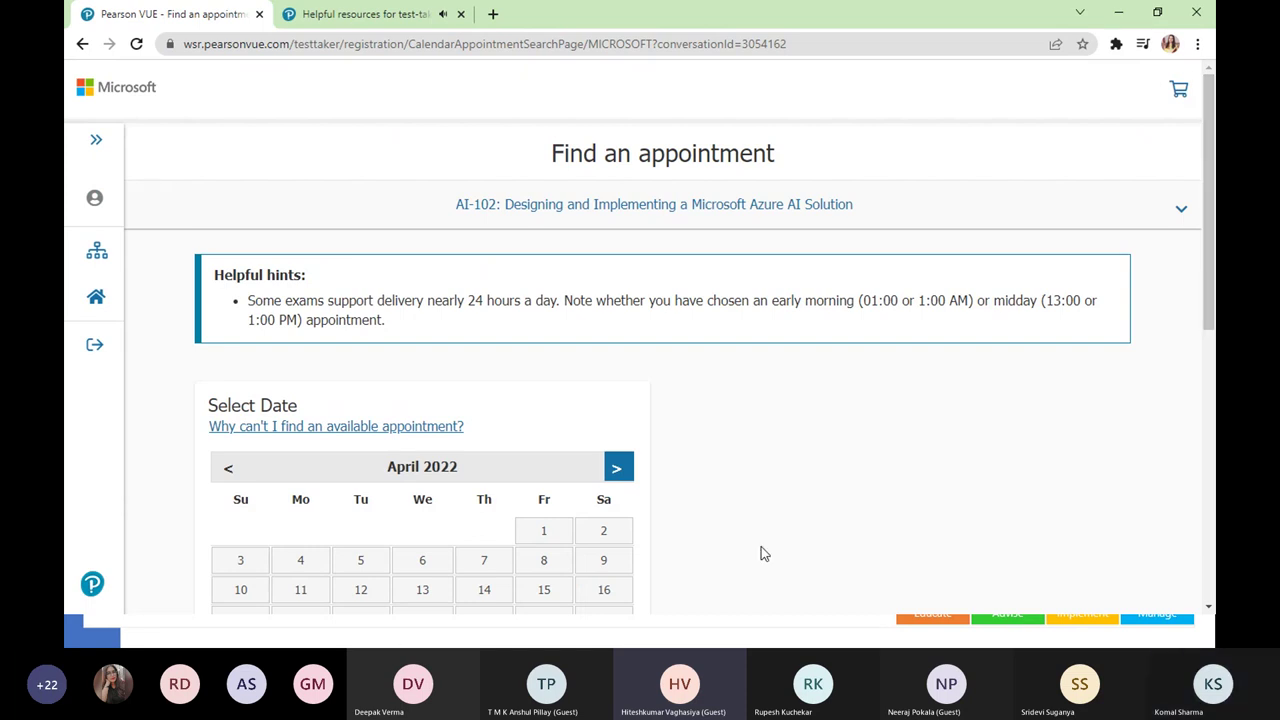
Step: Switch to the running PowerPoint slide show of the Azure certification seminar
key("super")
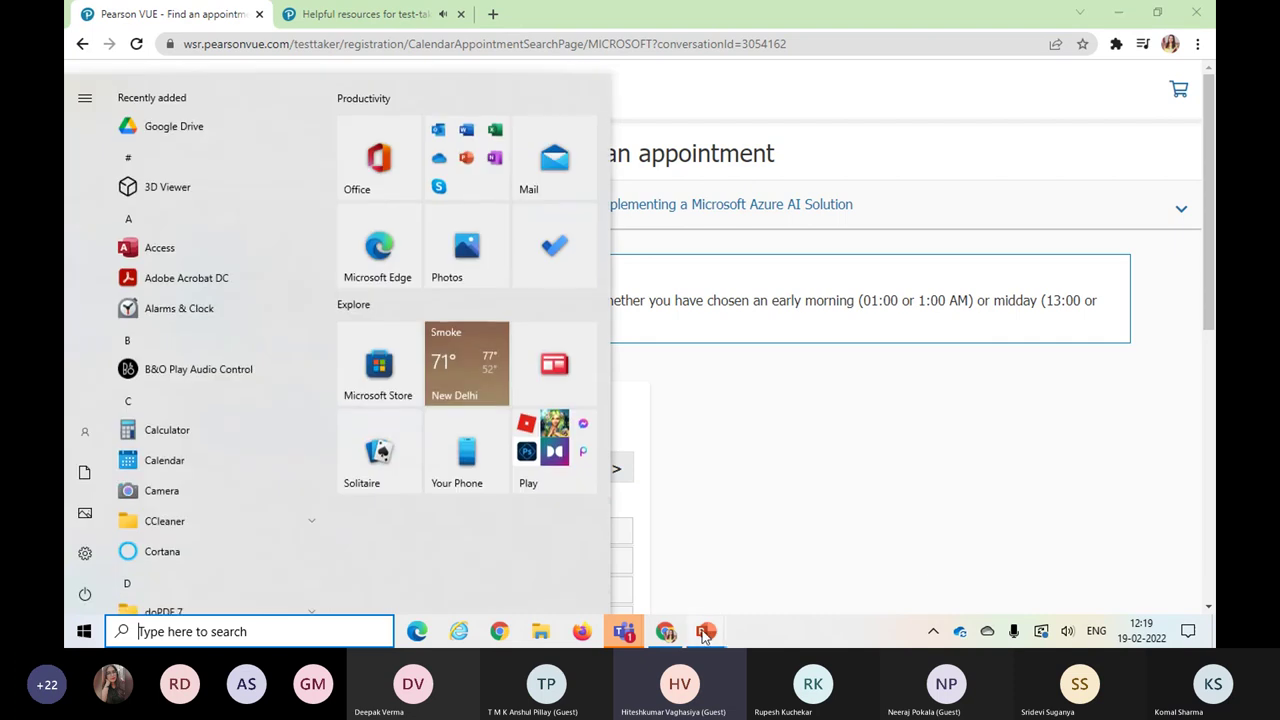
mouse_move(706, 631)
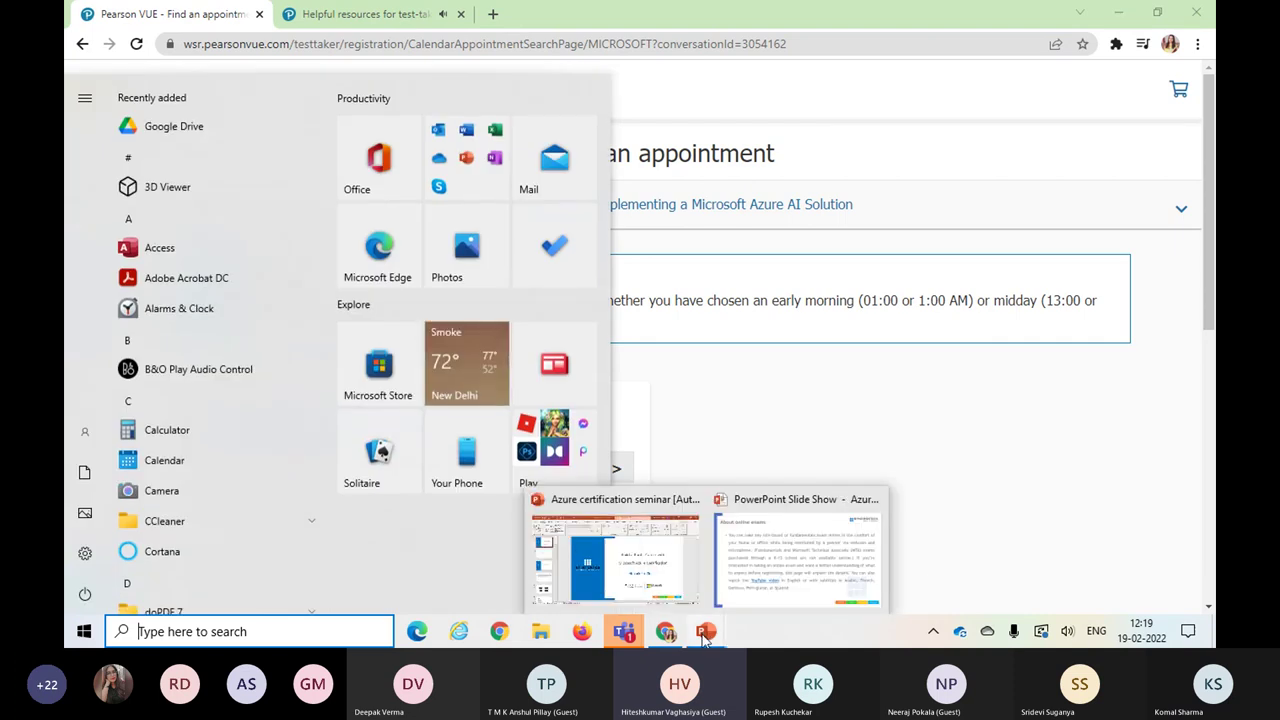
left_click(770, 583)
Step: Switch to the seminar meeting in Microsoft Teams, mute the microphone and stop sharing the screen
key("super")
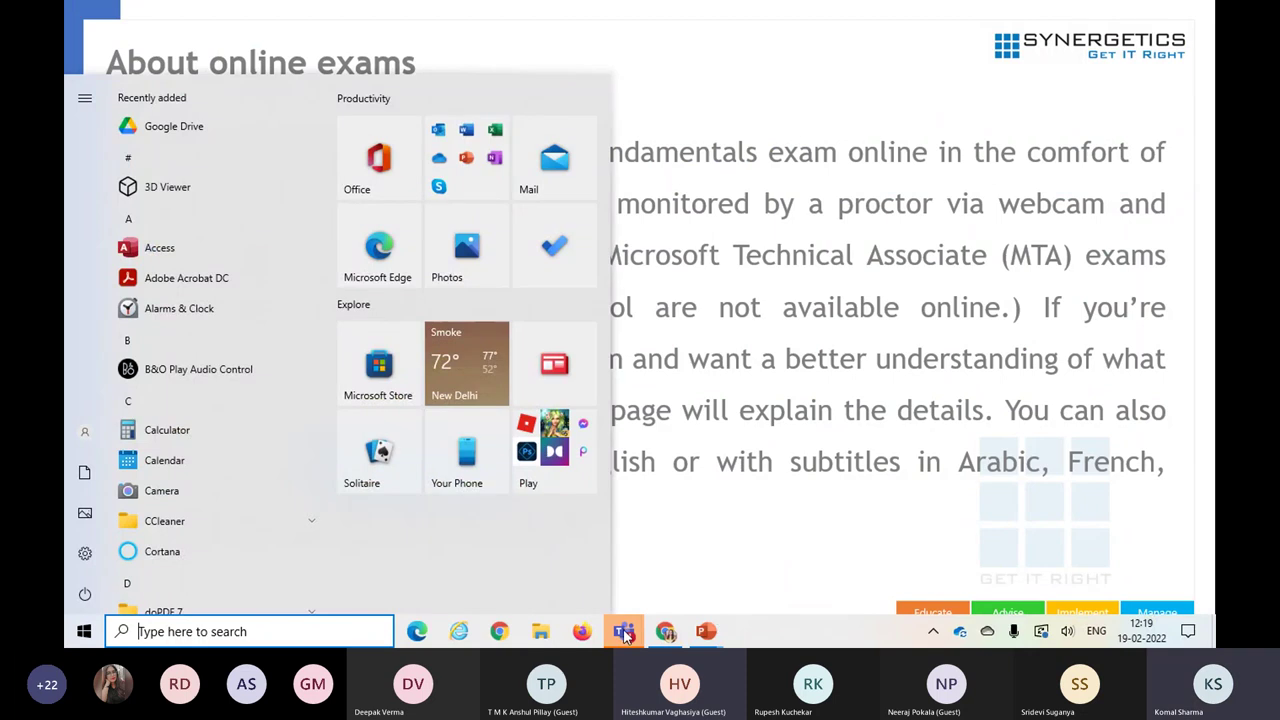
mouse_move(624, 636)
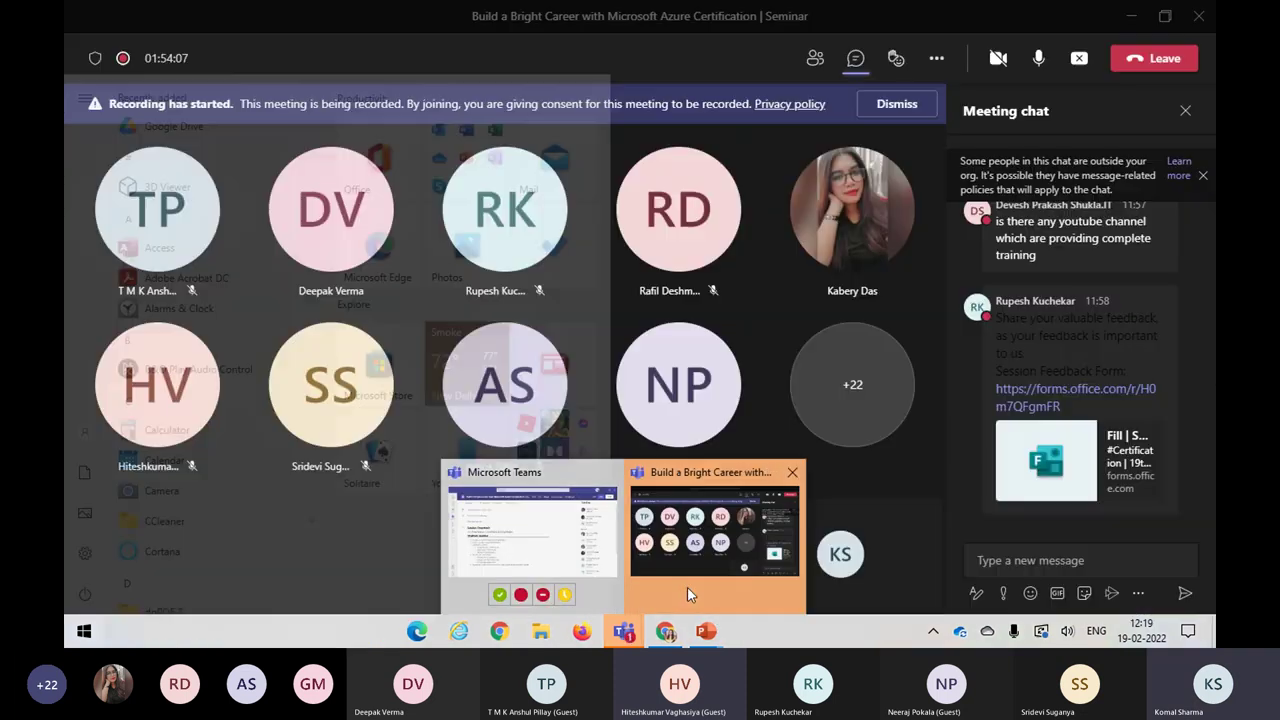
left_click(687, 586)
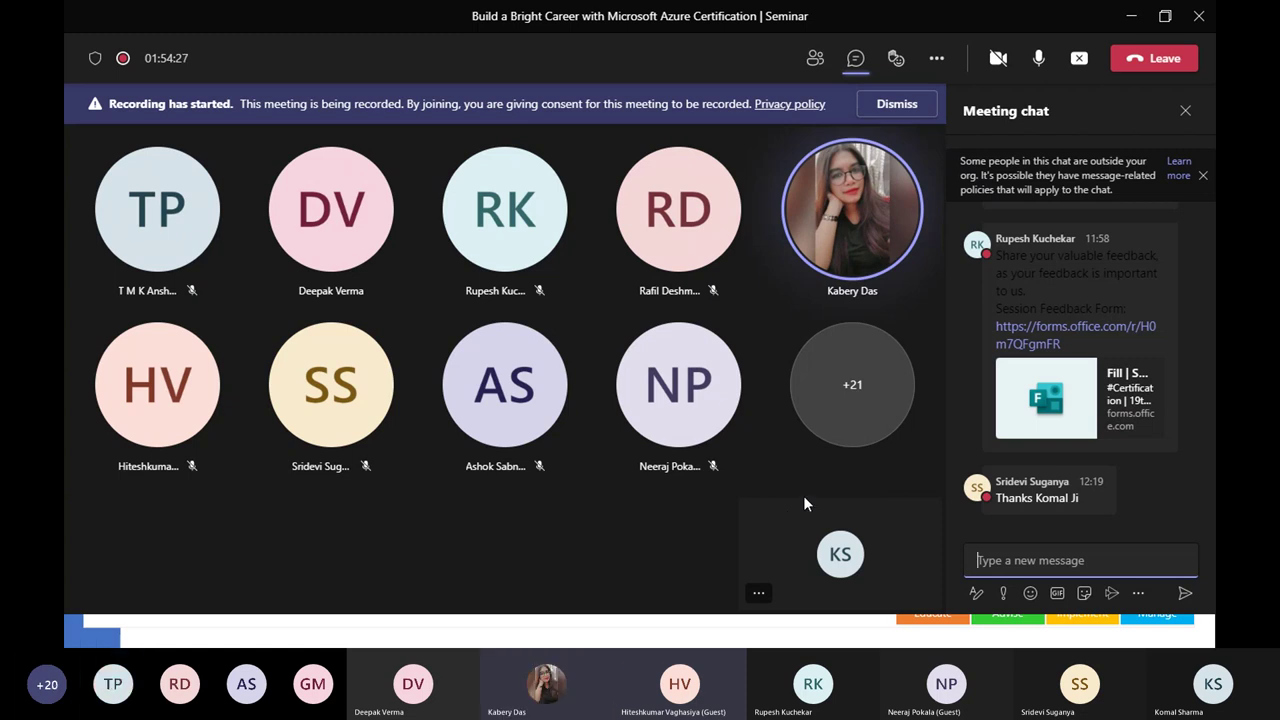
left_click(1041, 60)
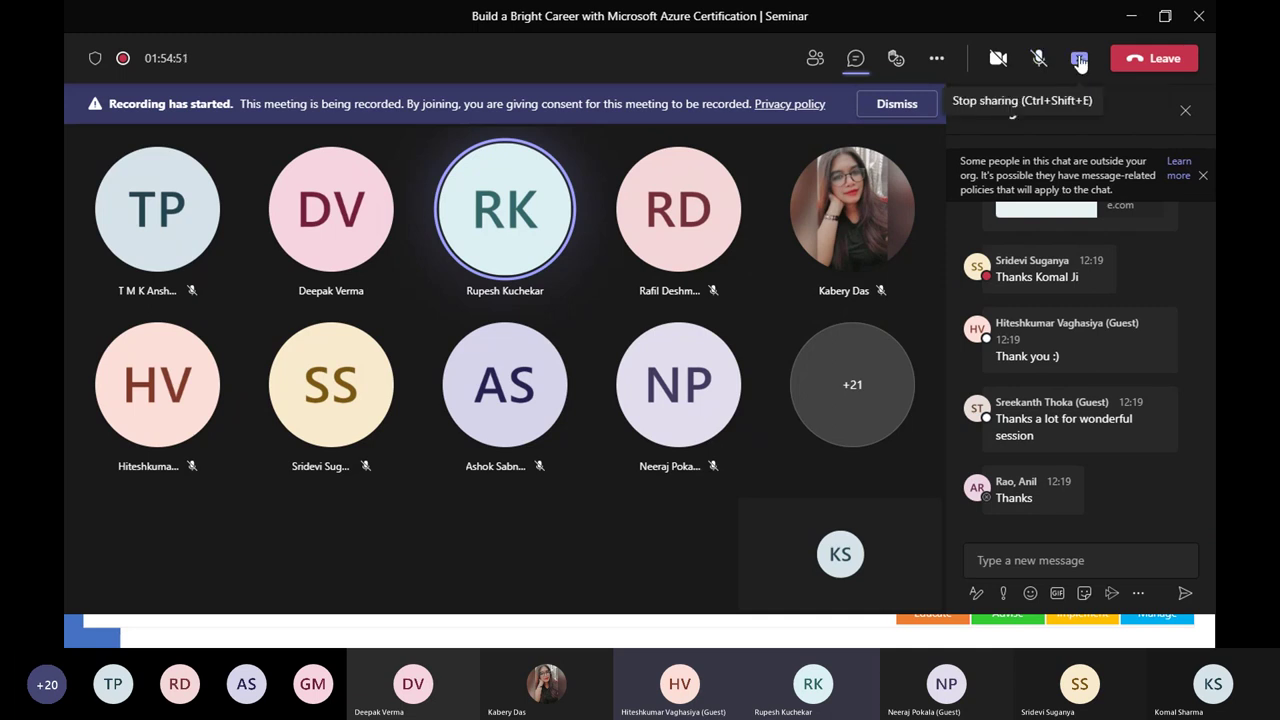
left_click(1080, 60)
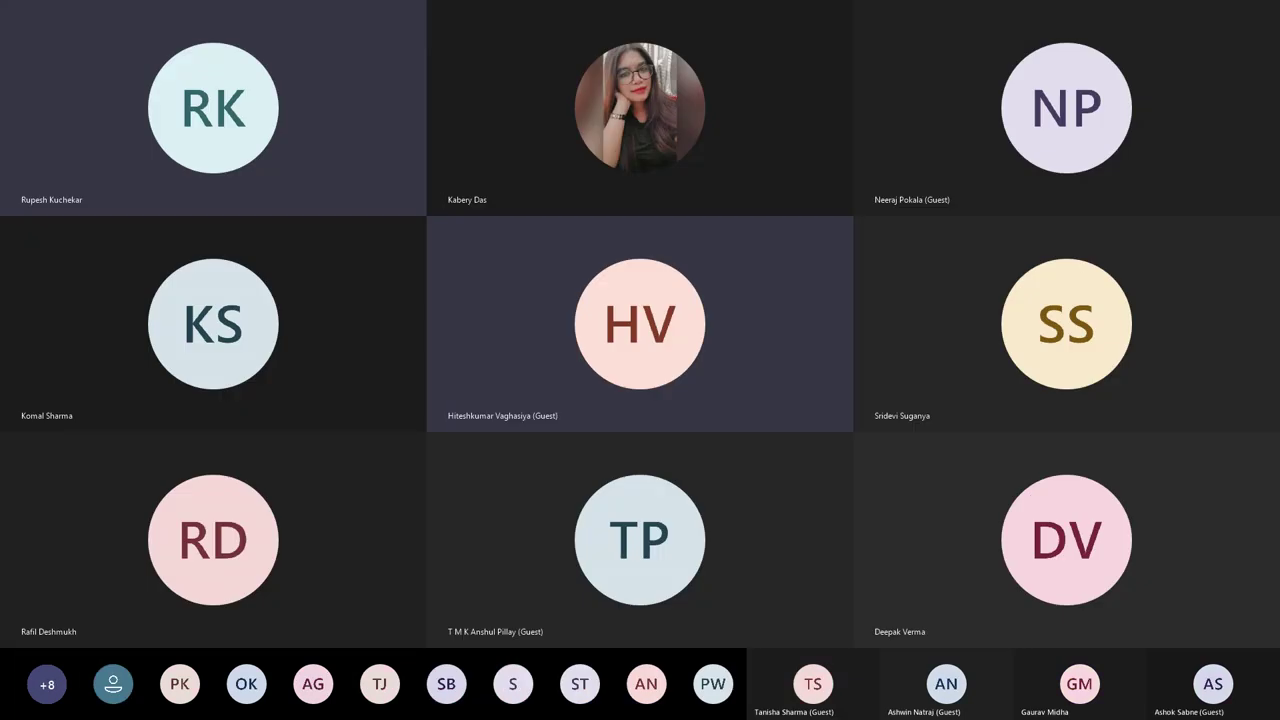